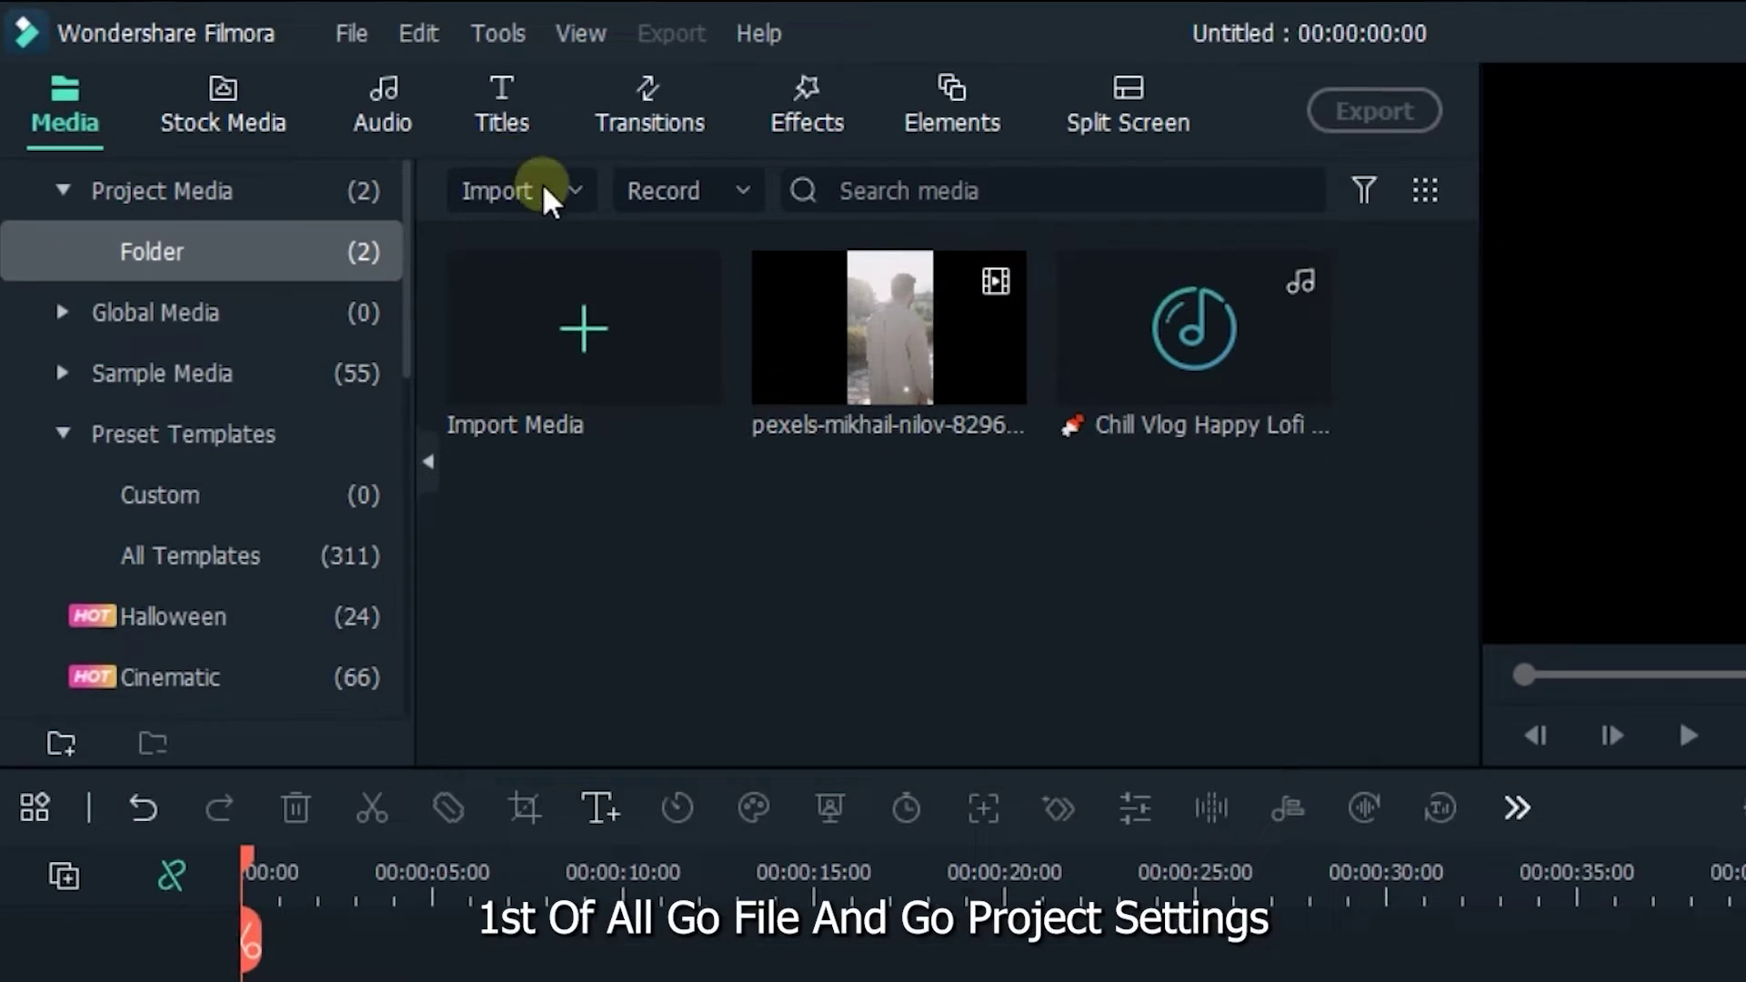
Step: In Project Settings, choose 9:16 (Portrait) aspect ratio, 1080x1920 resolution and 60 fps frame rate
{"action": "left_click", "coordinate": [239, 21]}
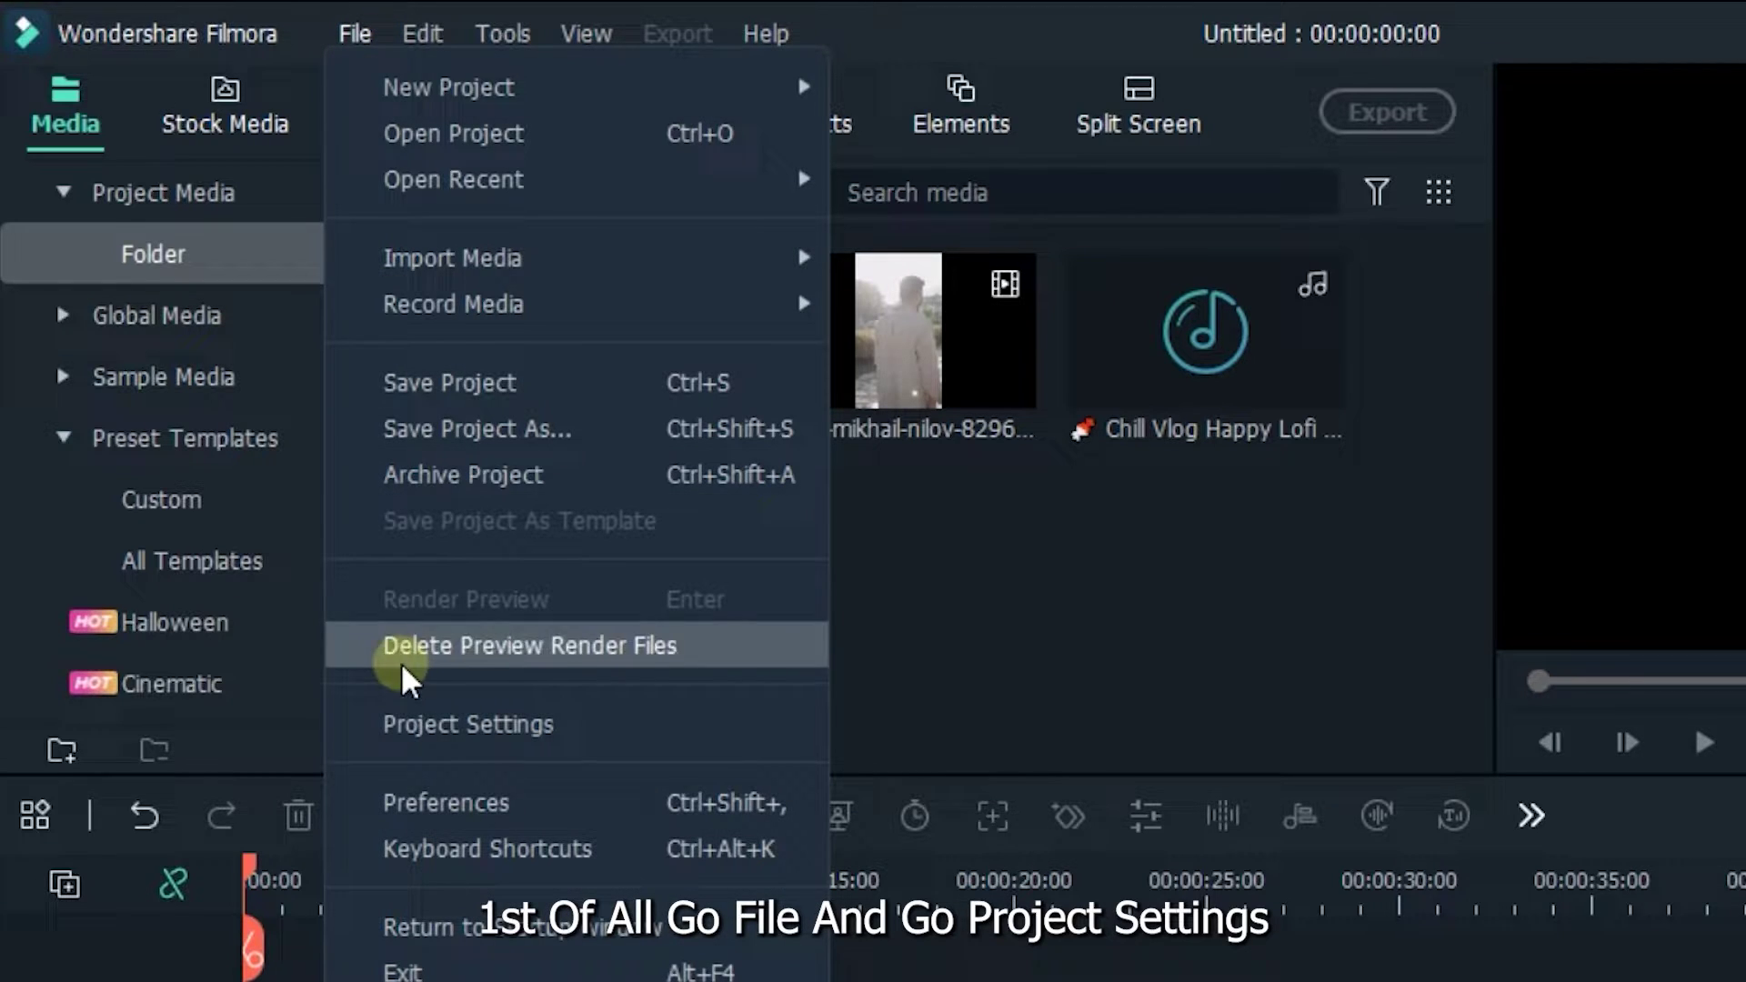
{"action": "left_click", "coordinate": [585, 726]}
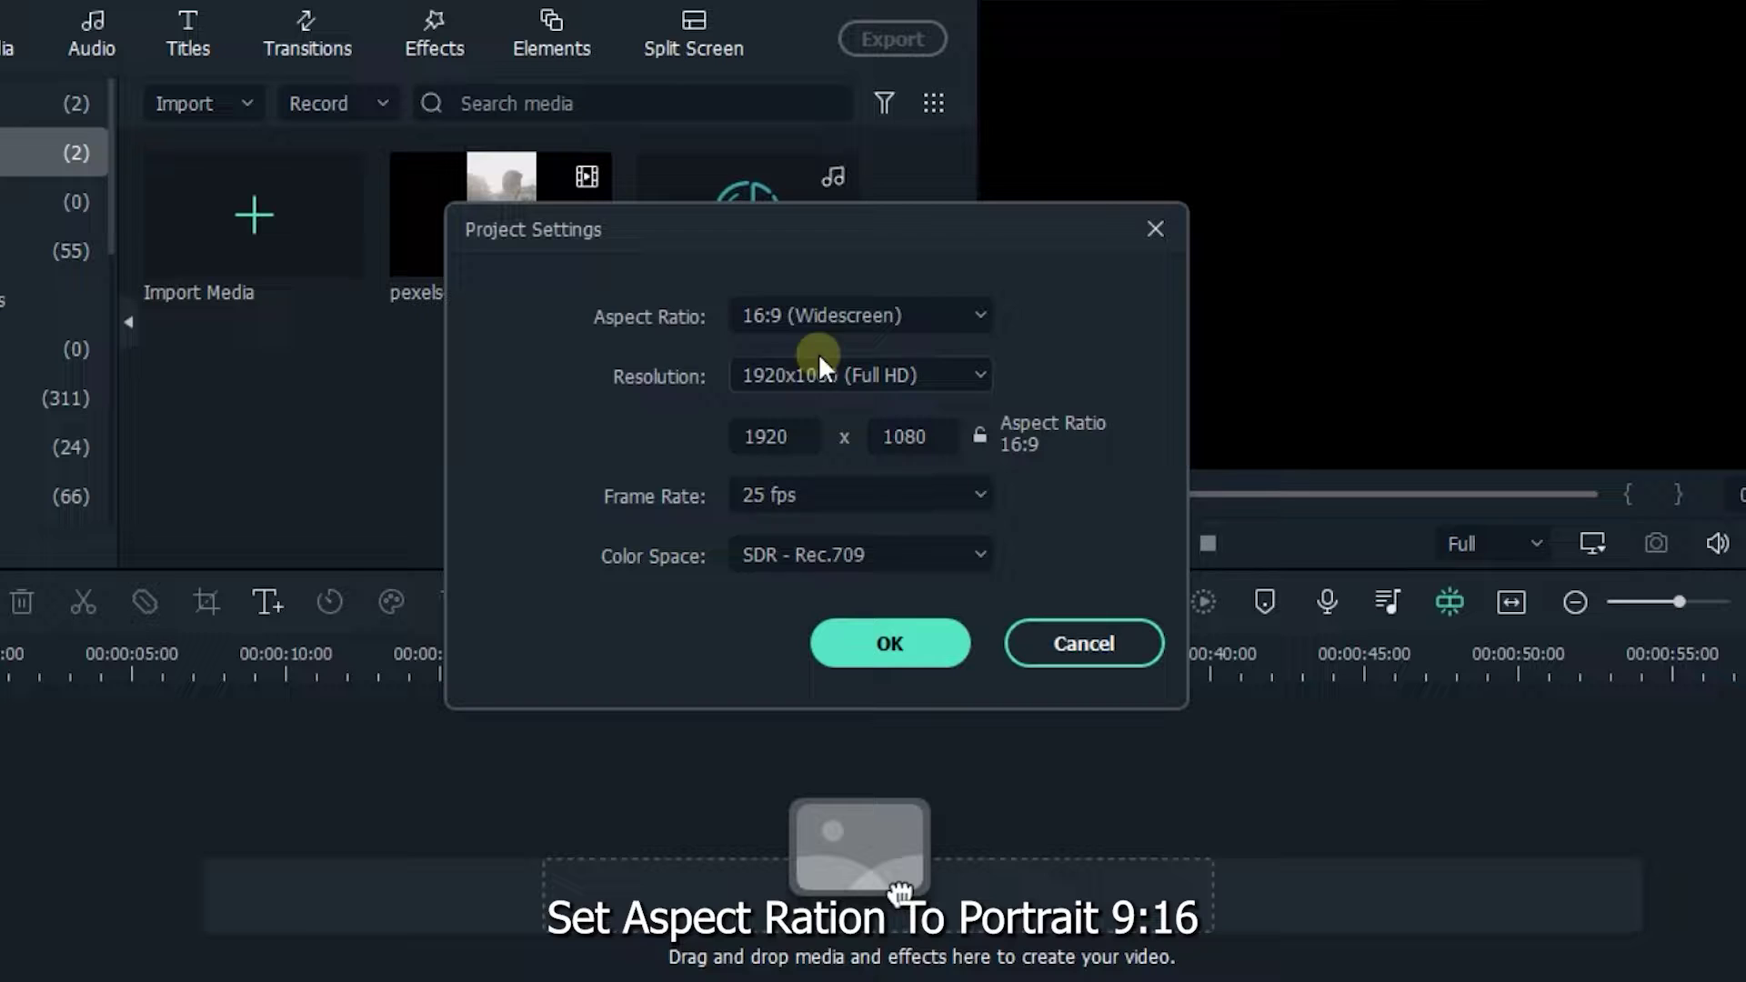
{"action": "left_click", "coordinate": [810, 314]}
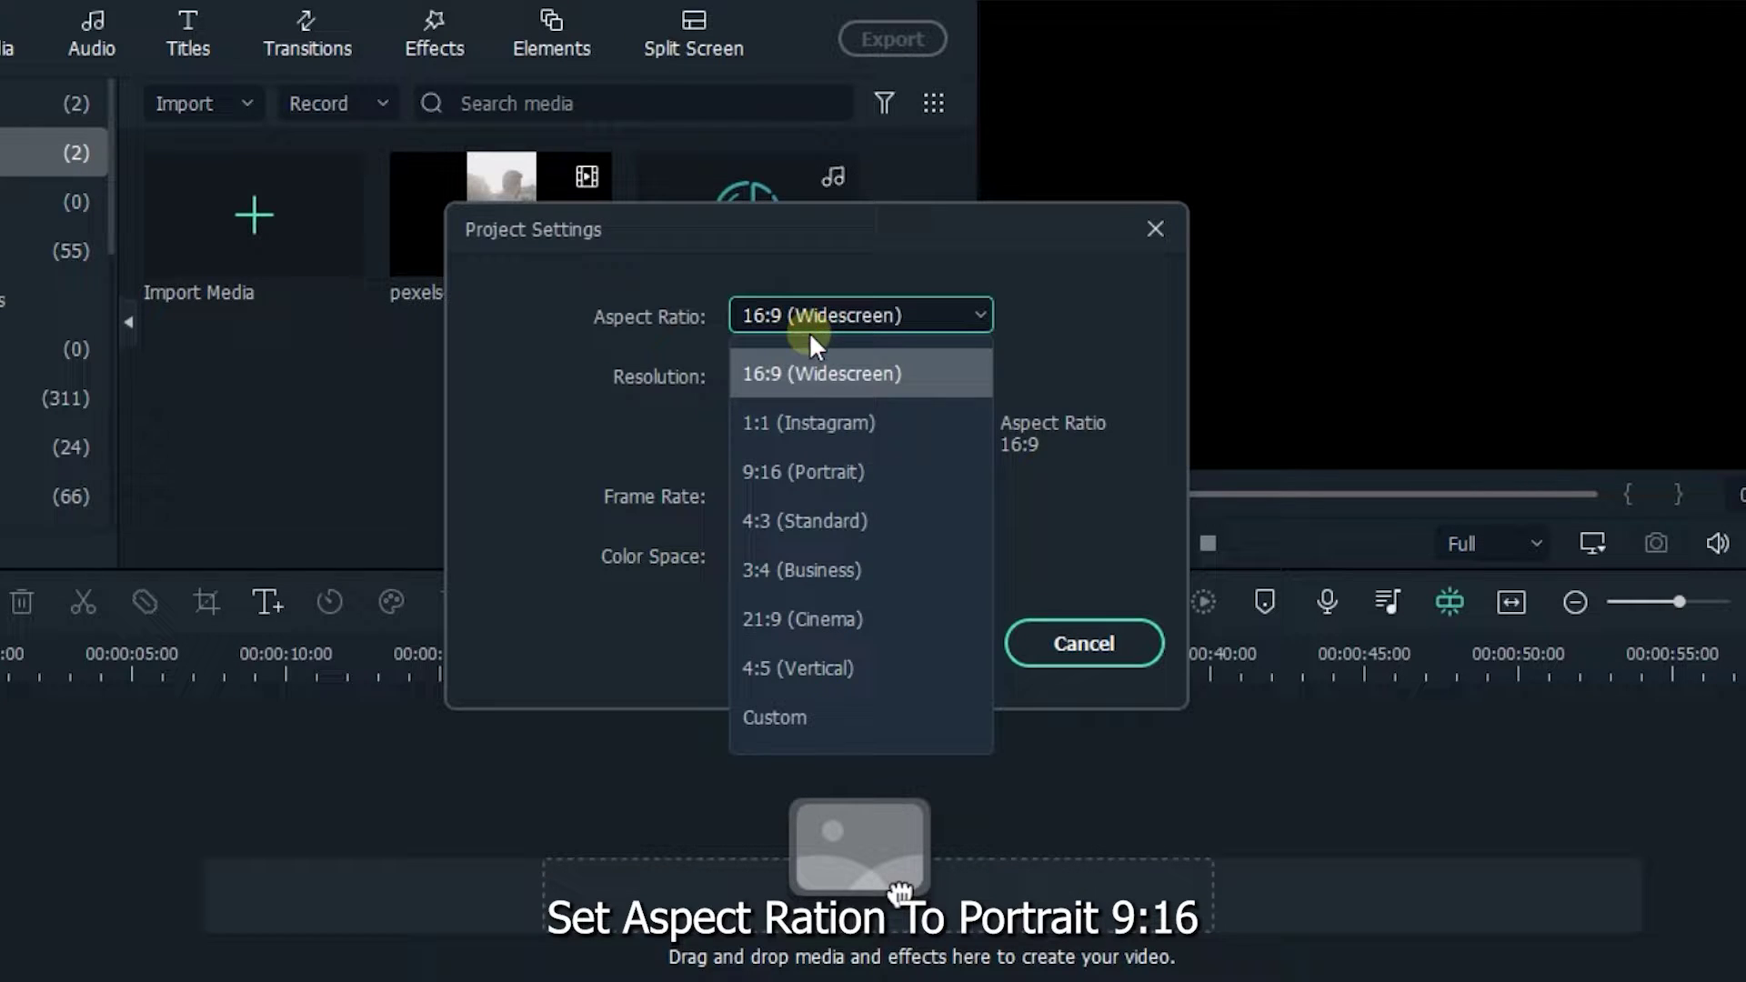
{"action": "left_click", "coordinate": [820, 478]}
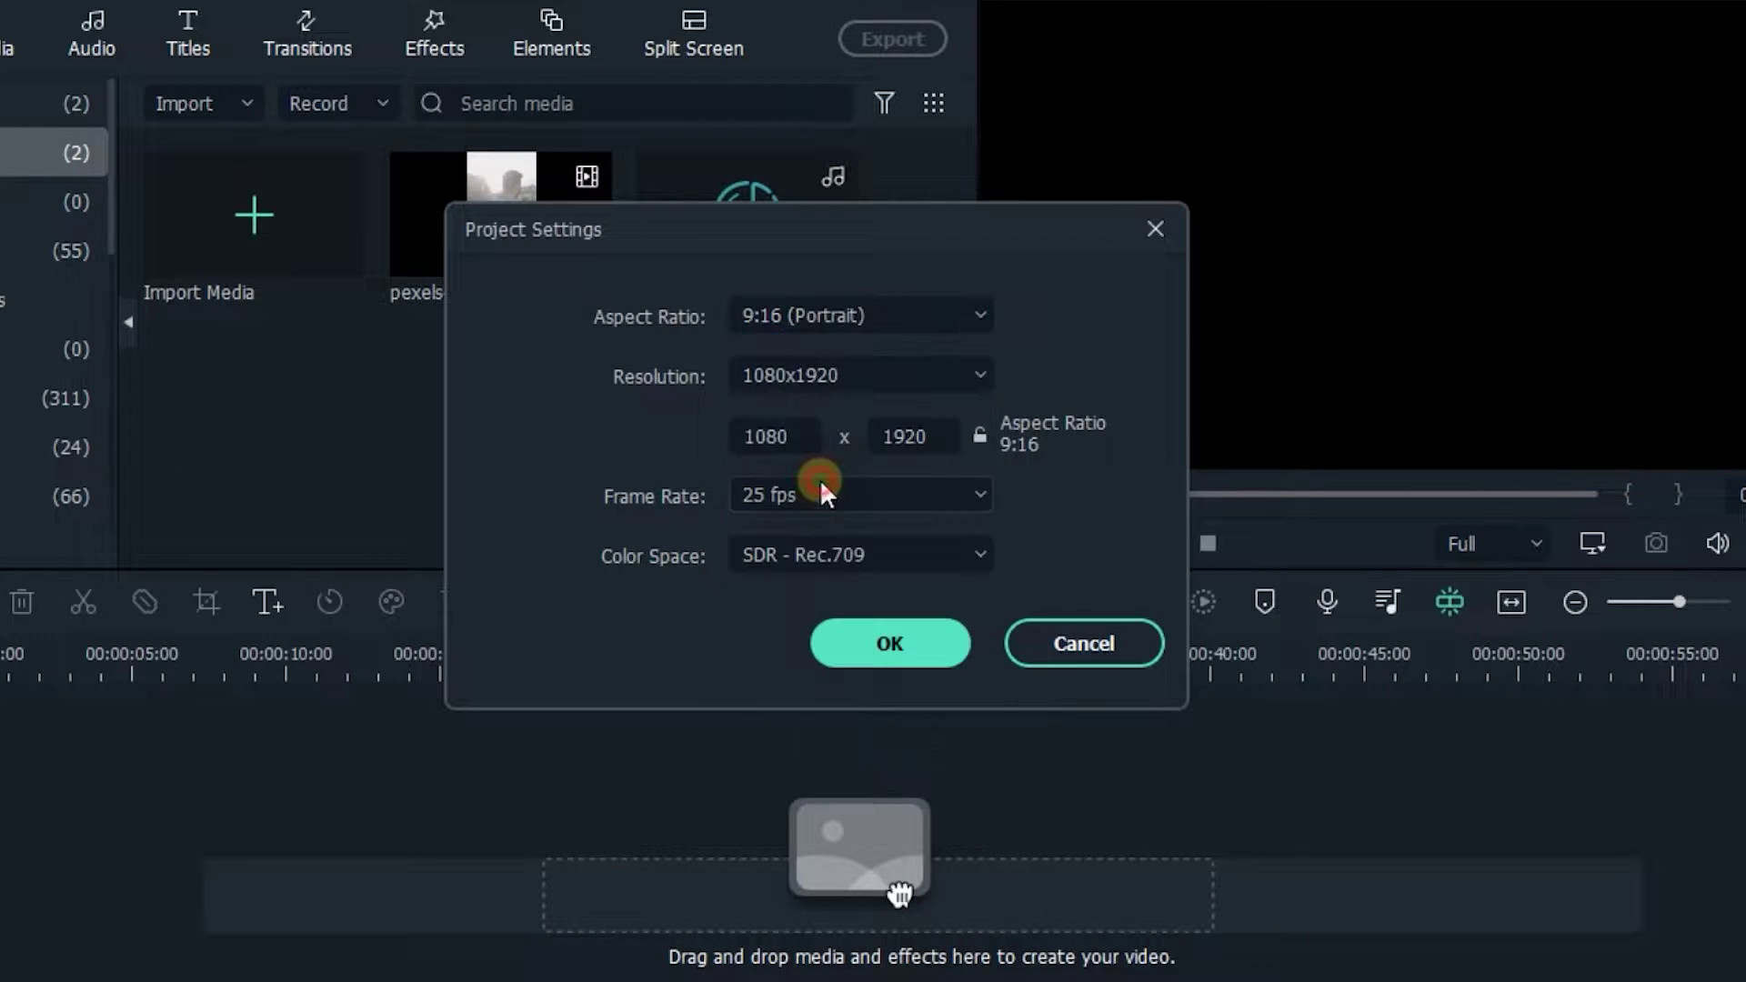
{"action": "left_click", "coordinate": [794, 382]}
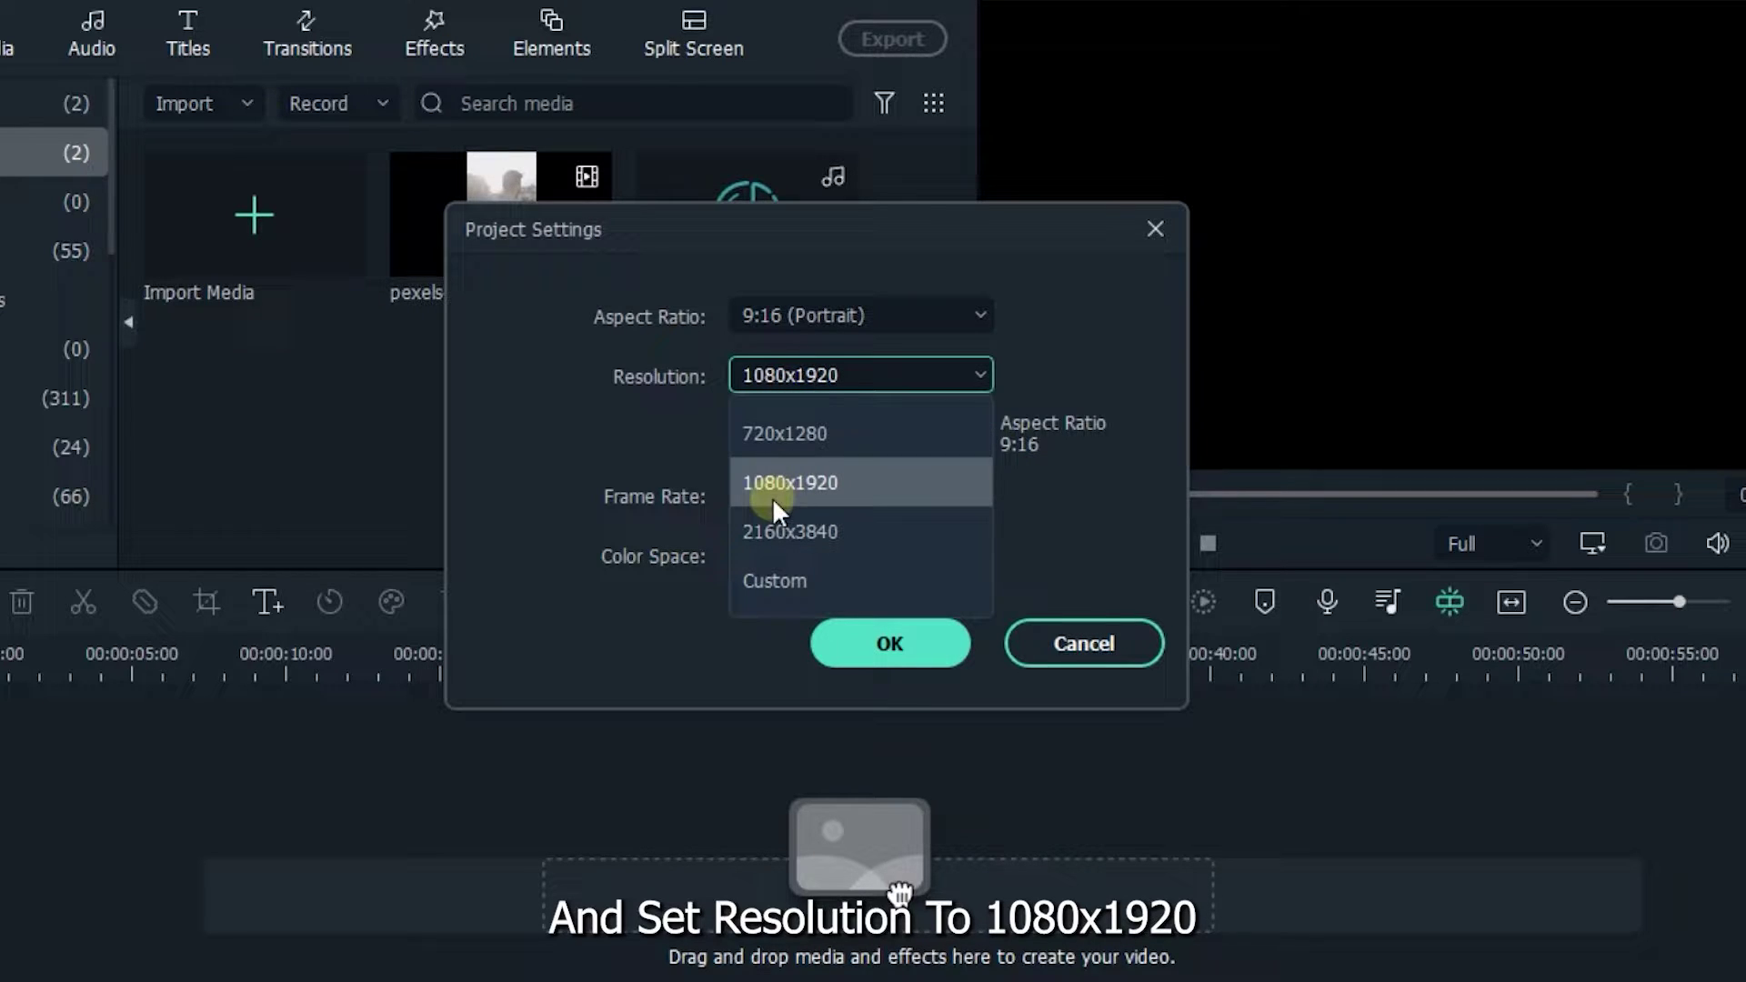
{"action": "left_click", "coordinate": [828, 484]}
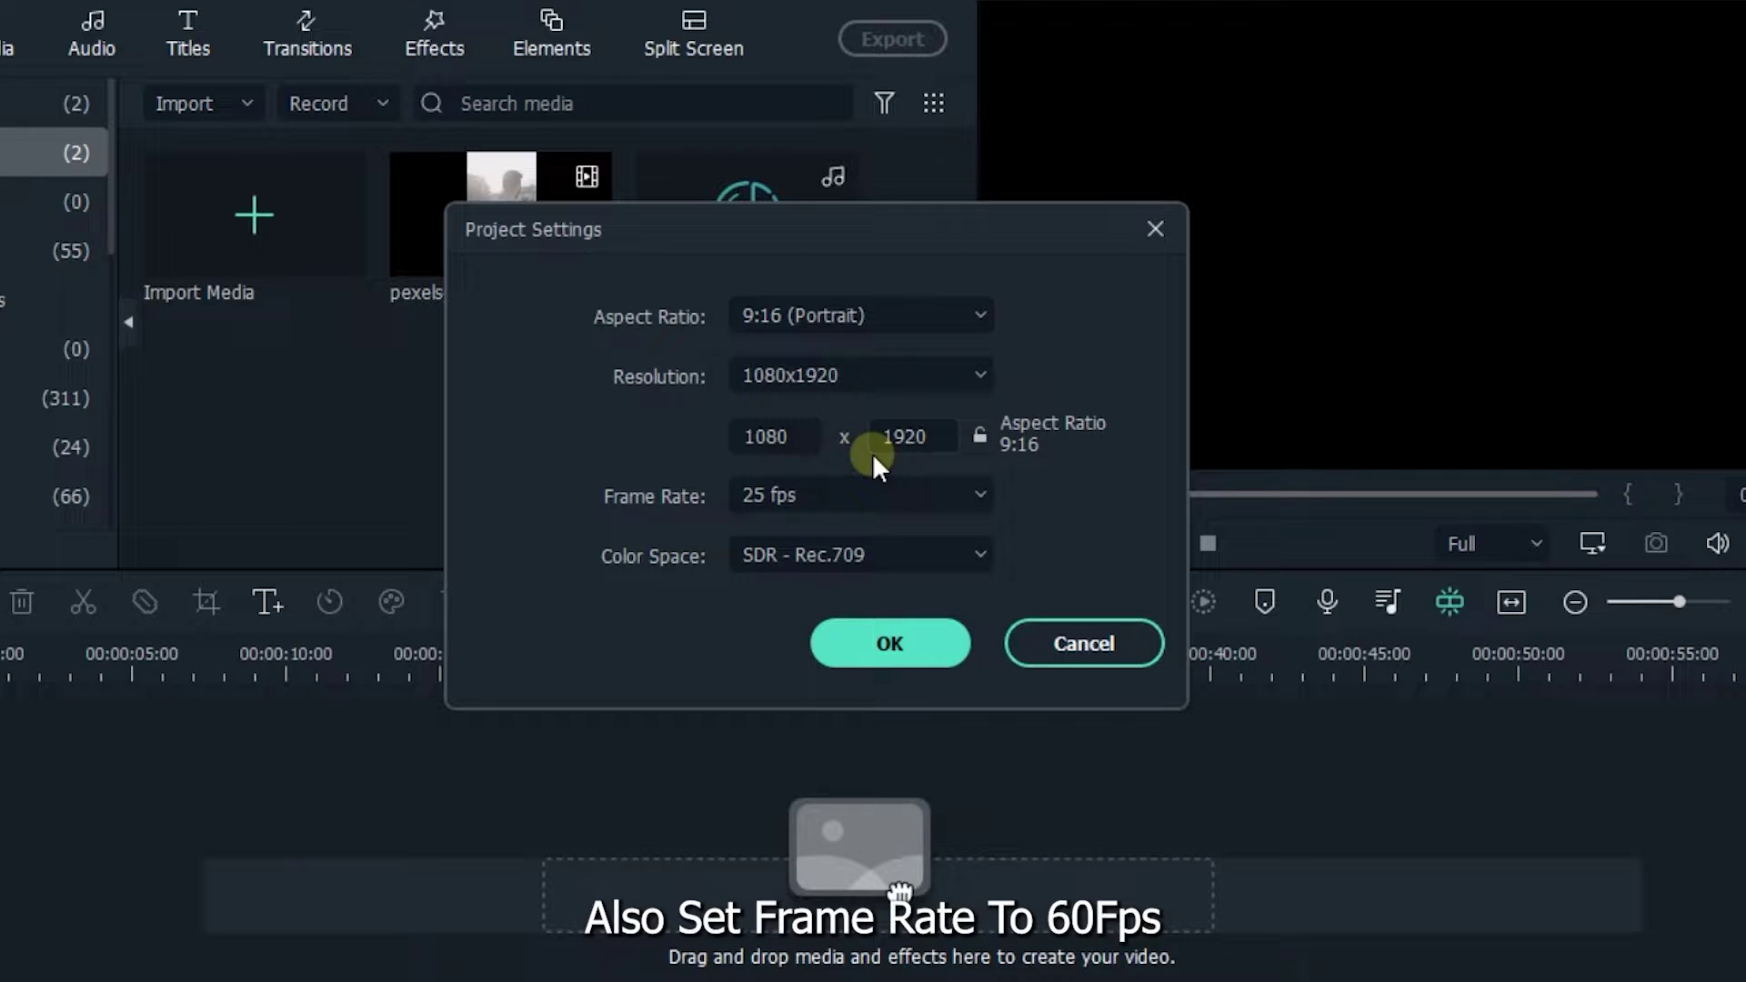
{"action": "left_click", "coordinate": [835, 496]}
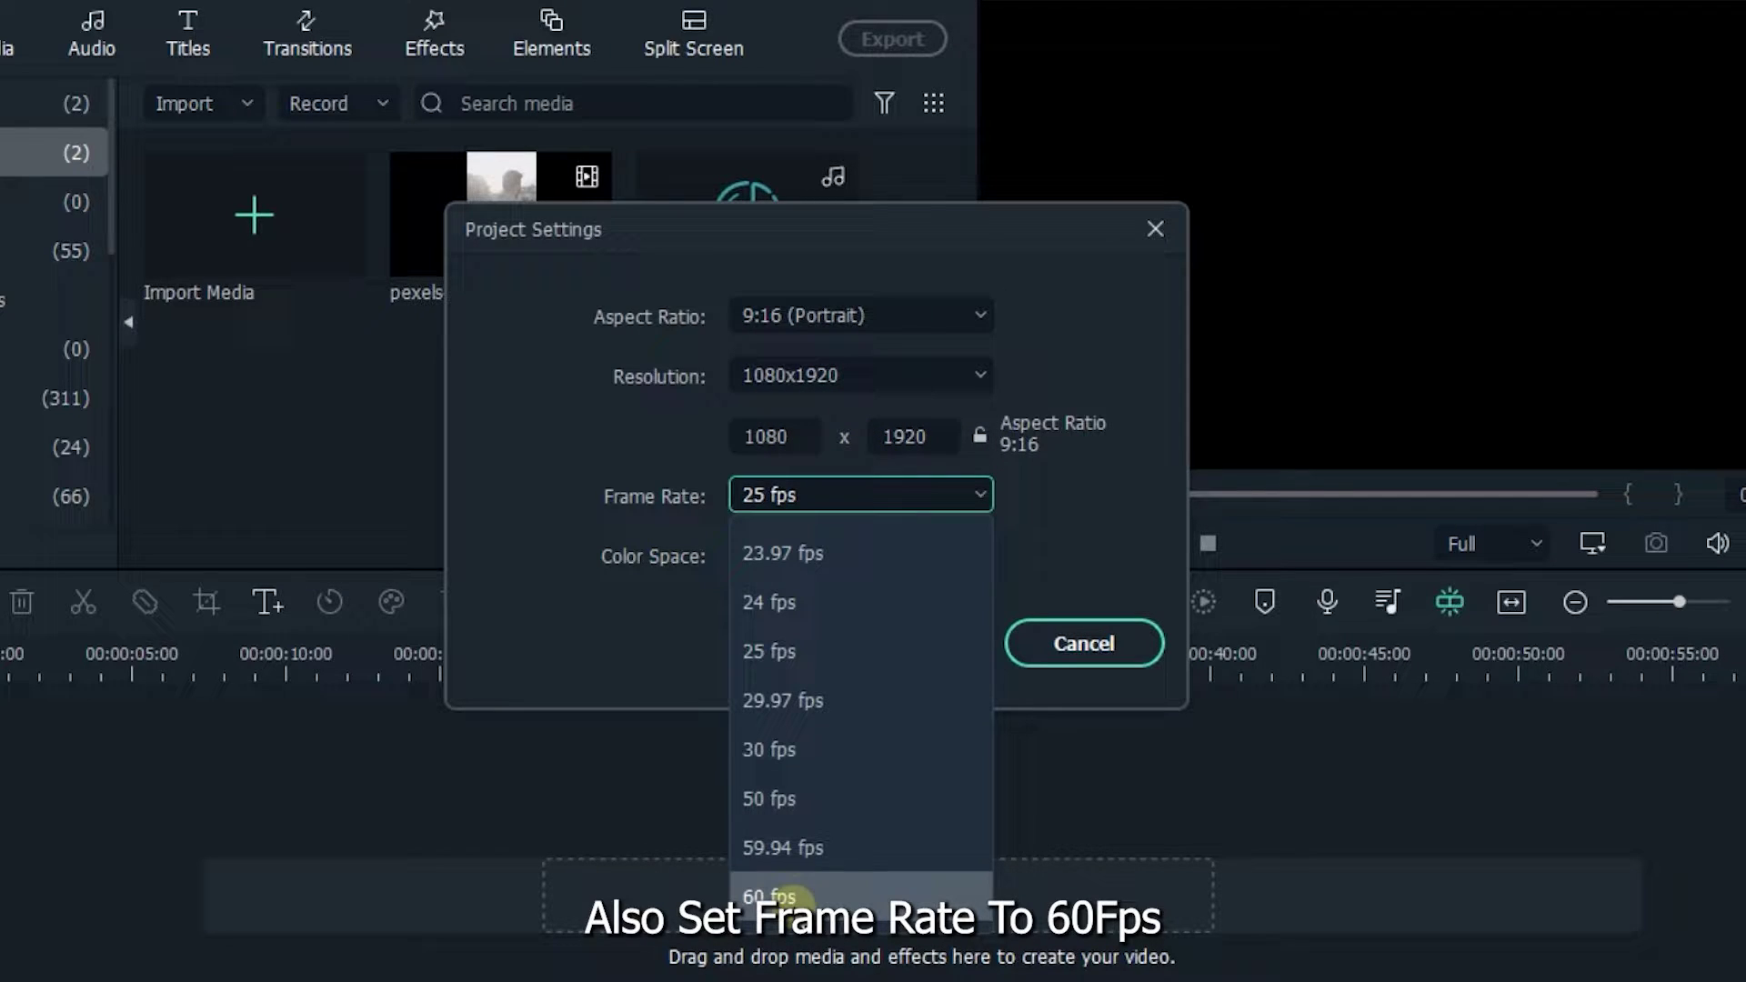
{"action": "left_click", "coordinate": [793, 901]}
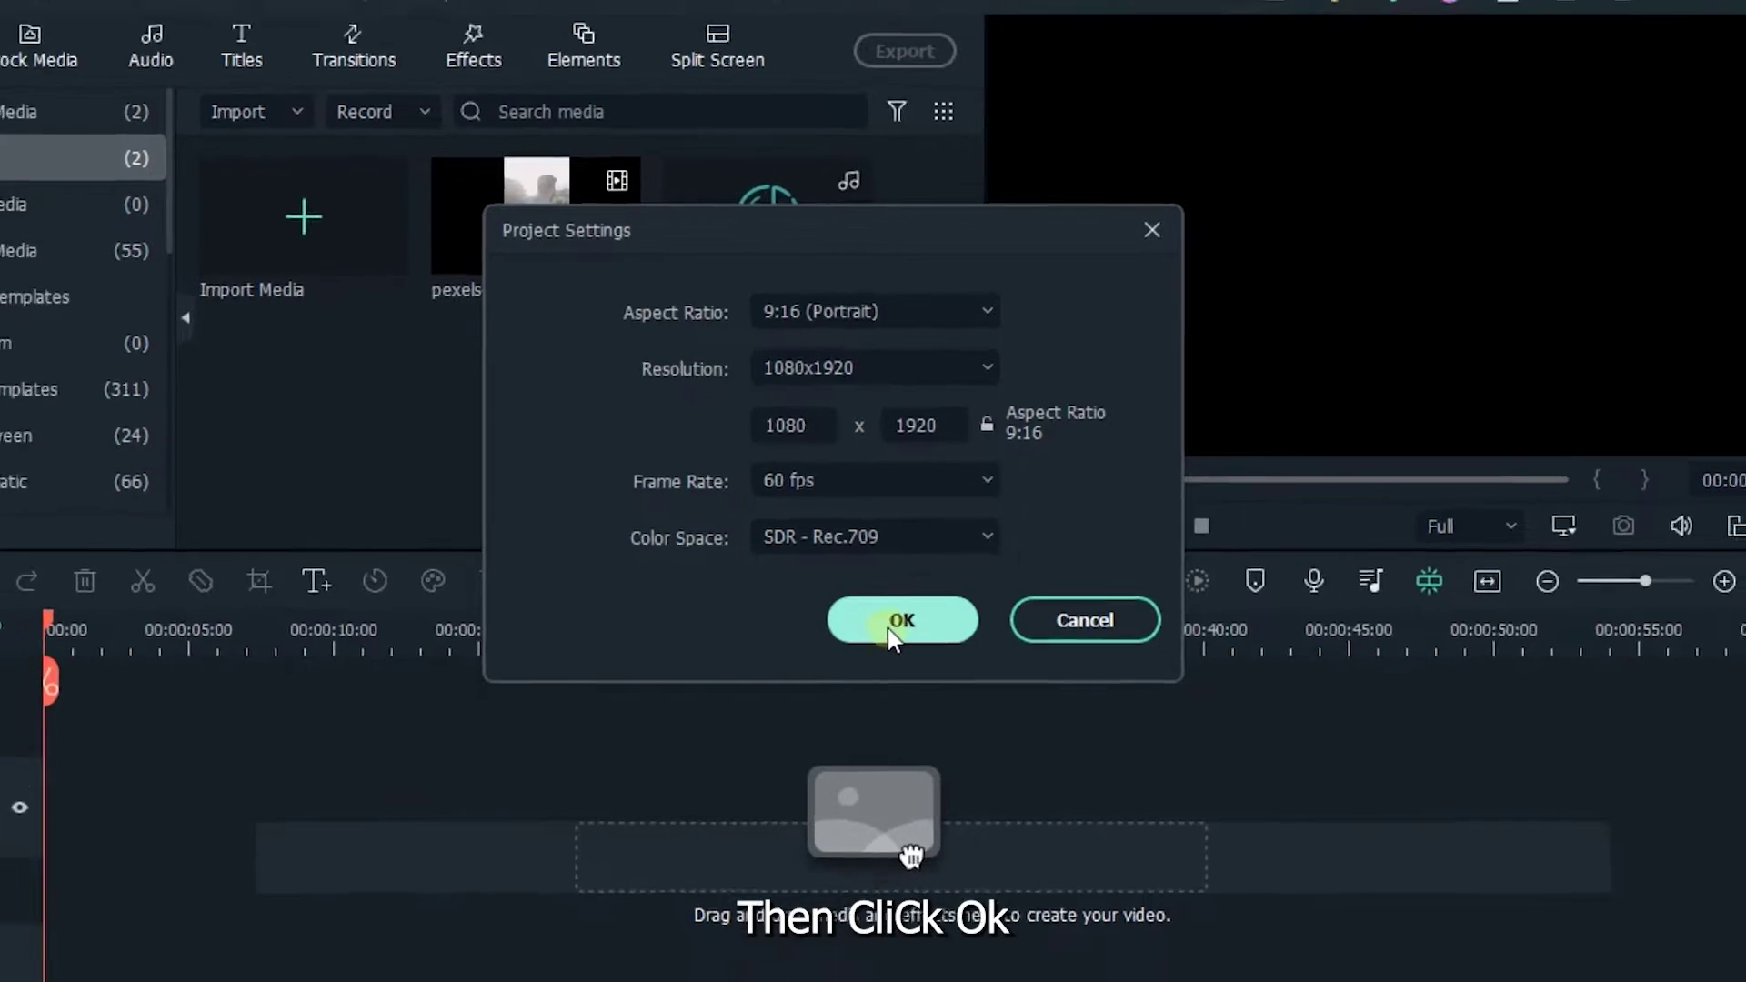
Step: Apply the settings and add the video to the timeline, keeping 1080x1920 60 fps, in a vertical preview layout
{"action": "left_click", "coordinate": [896, 623]}
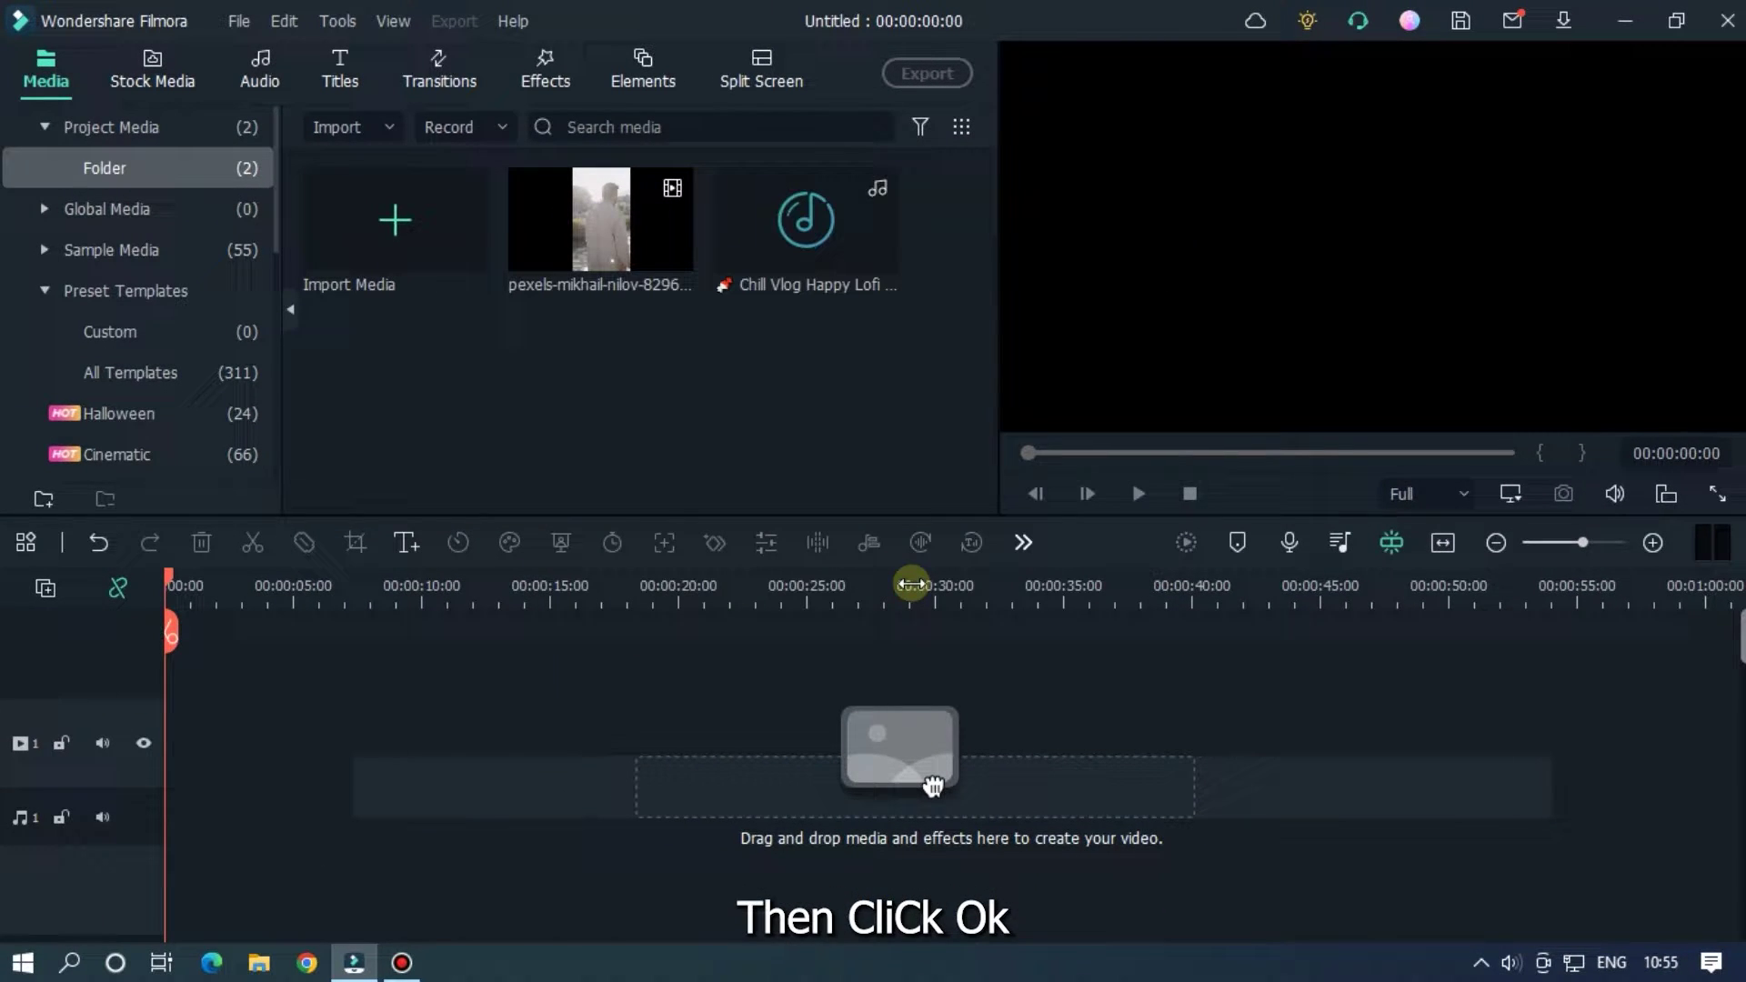
{"action": "left_click_drag", "start_coordinate": [601, 227], "coordinate": [141, 791]}
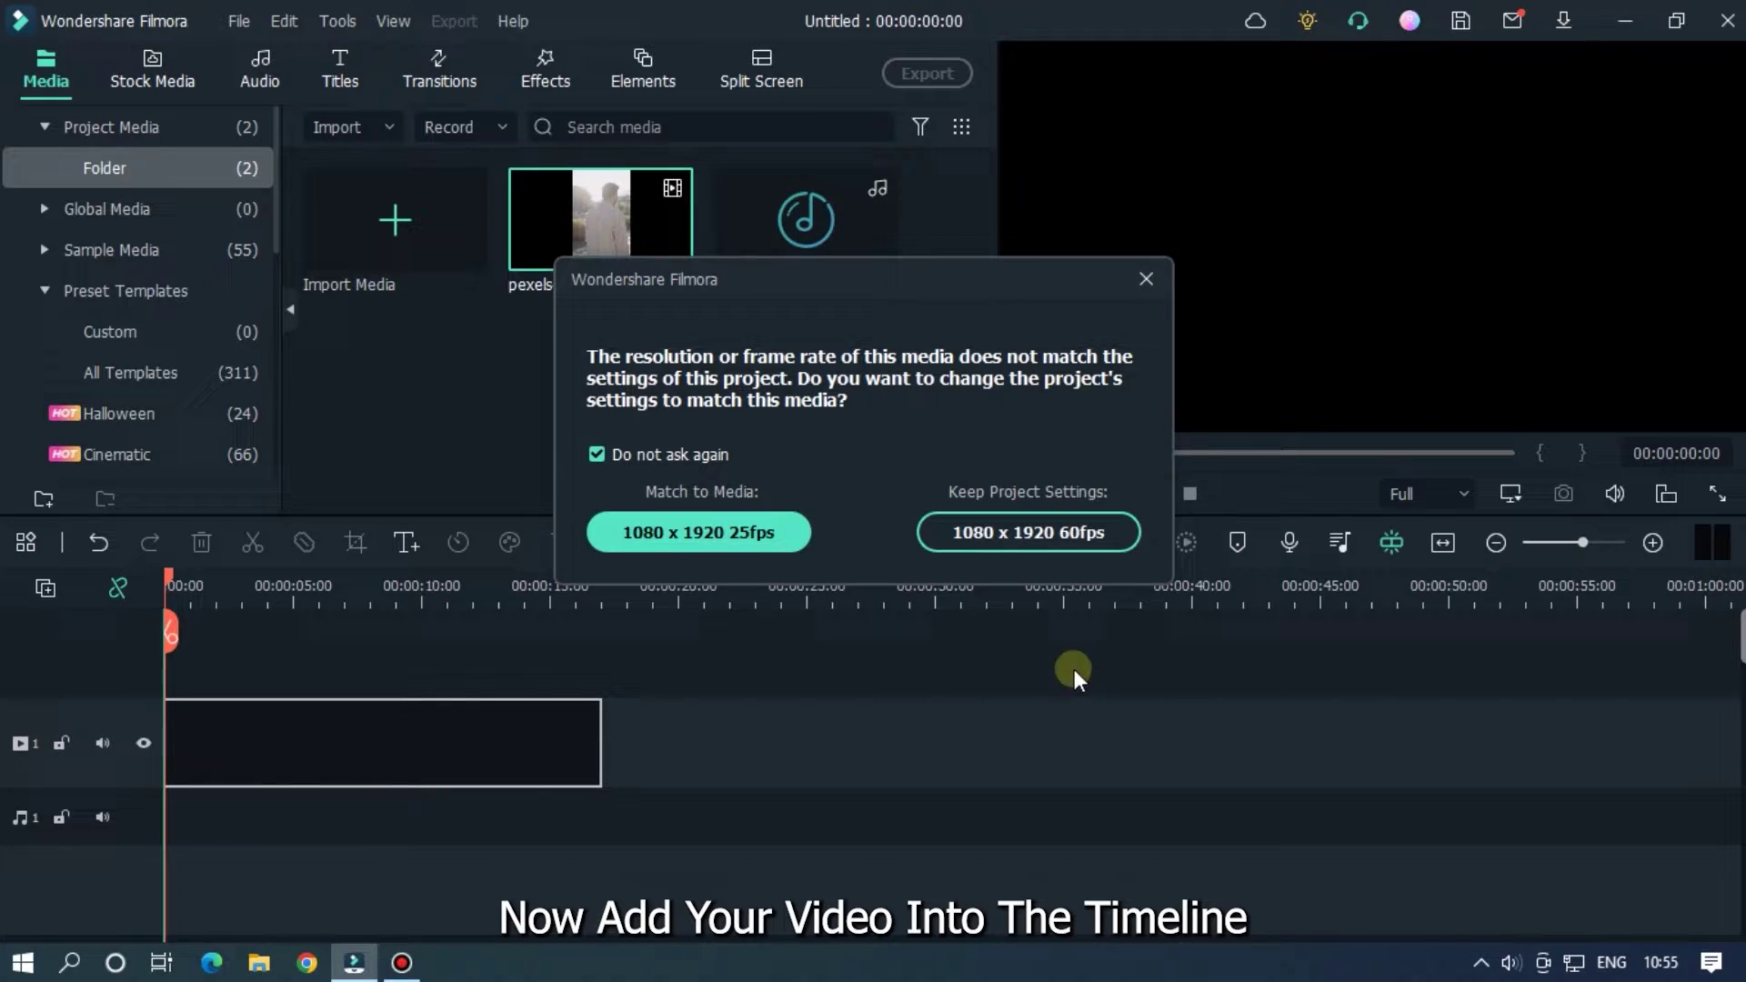
{"action": "left_click", "coordinate": [1050, 535]}
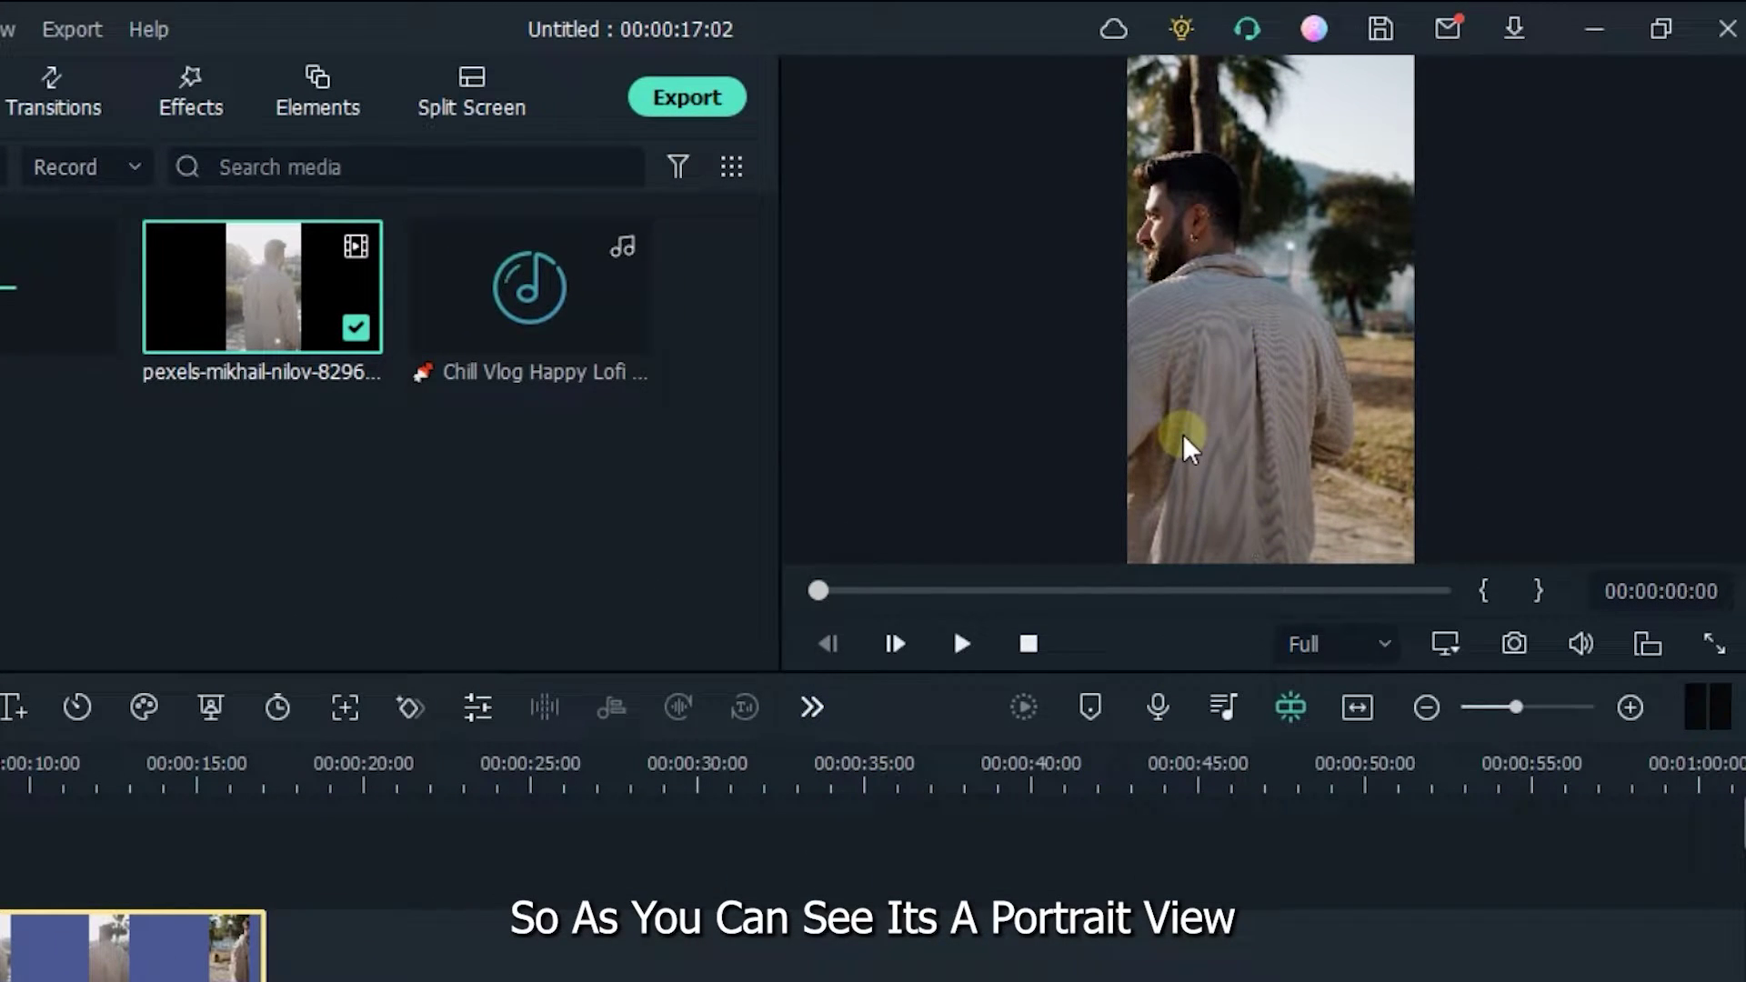
{"action": "left_click", "coordinate": [1651, 645]}
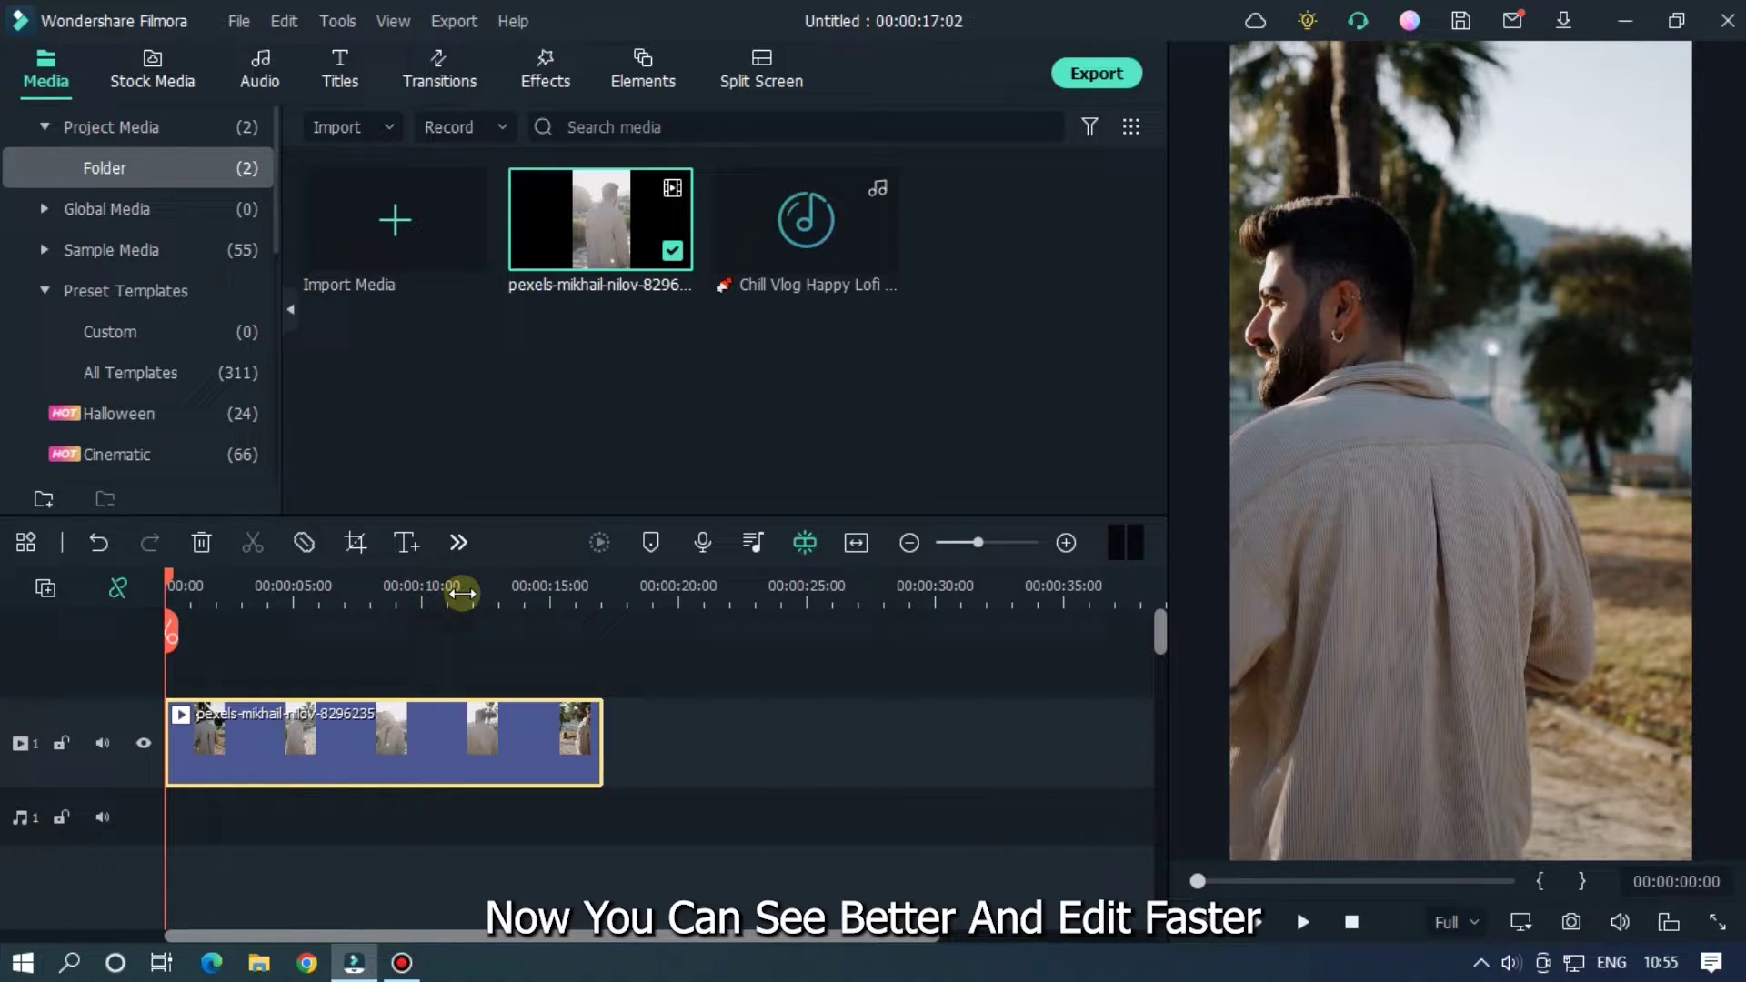
{"action": "left_click_drag", "start_coordinate": [462, 593], "coordinate": [512, 593]}
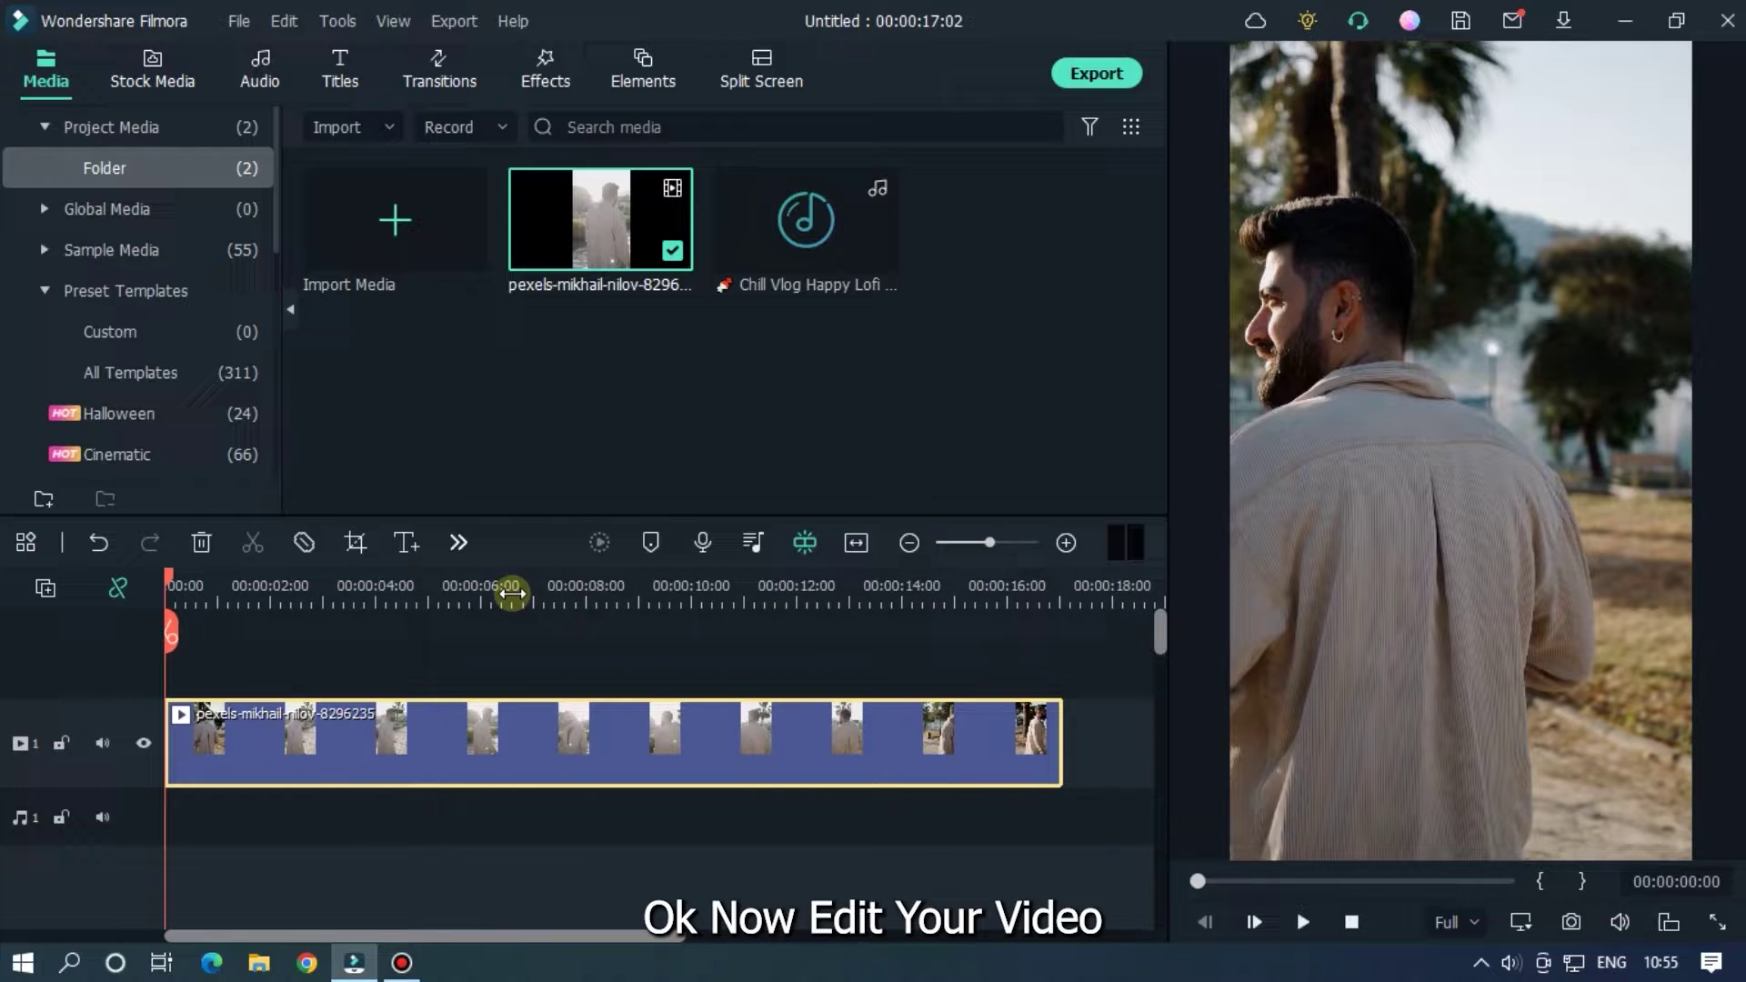
Step: Give the clip a custom speed ramp, adding speed points and raising one to about 2x
{"action": "double_click", "coordinate": [433, 751]}
{"action": "left_click", "coordinate": [285, 64]}
{"action": "left_click", "coordinate": [175, 195]}
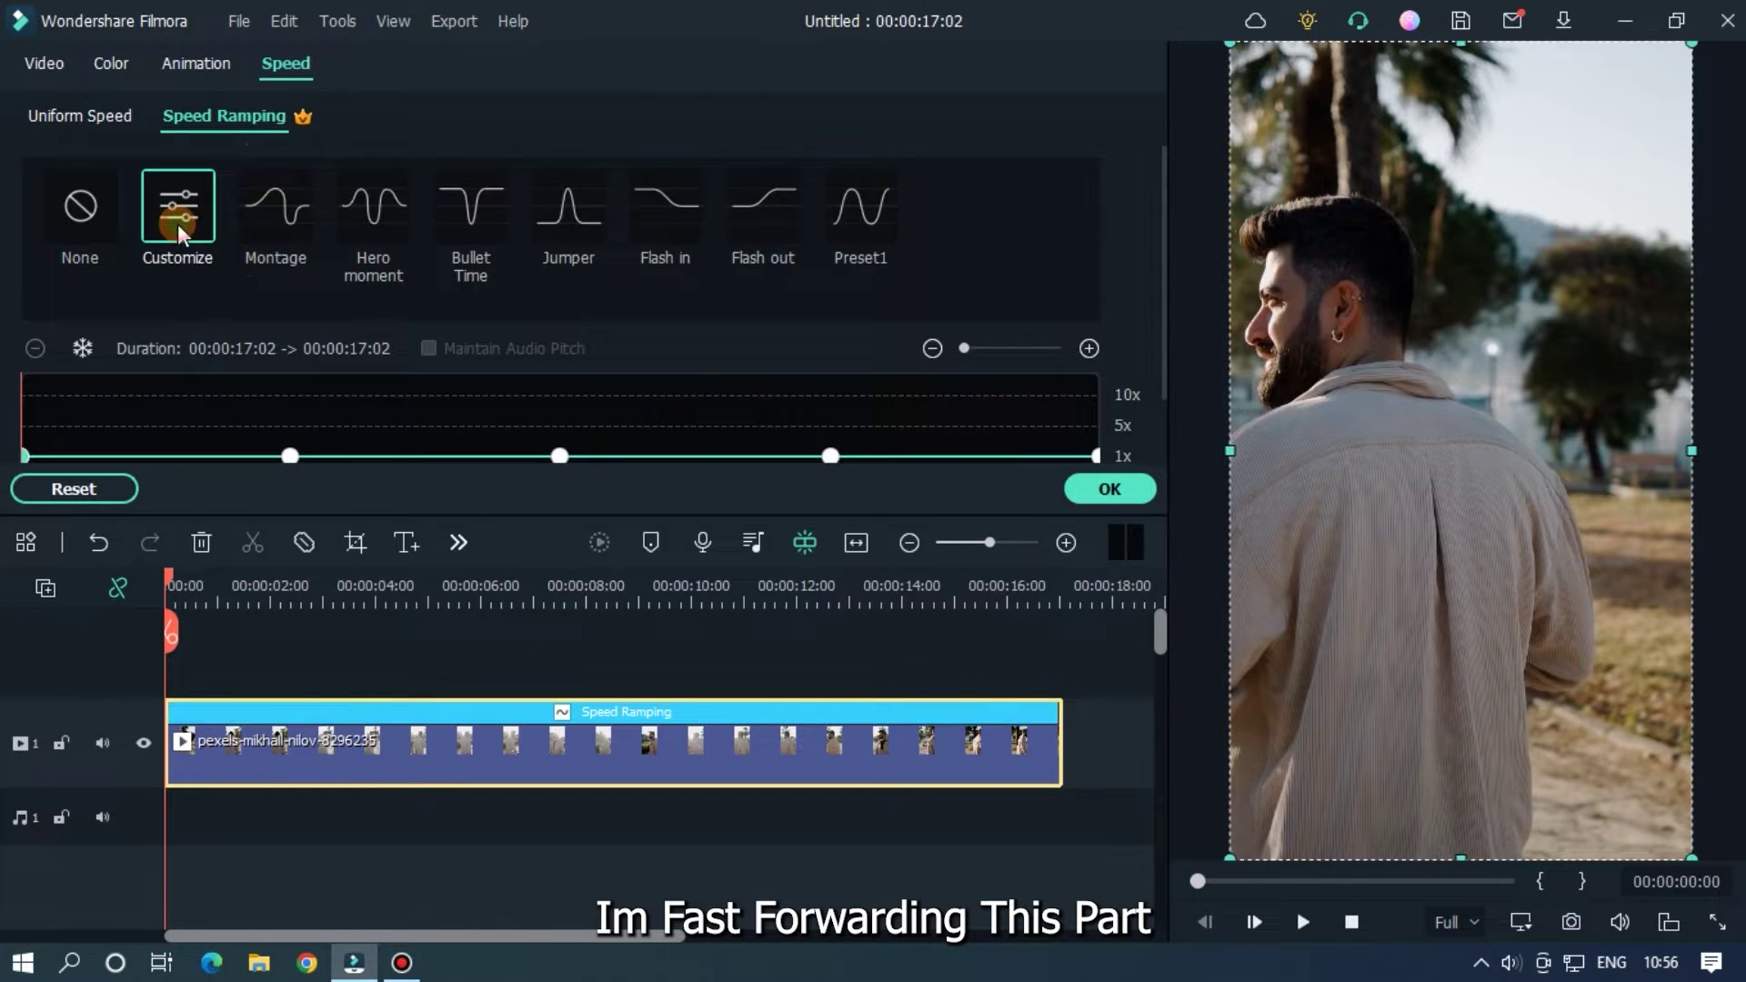
{"action": "left_click_drag", "start_coordinate": [169, 573], "coordinate": [296, 586]}
{"action": "left_click", "coordinate": [34, 289]}
{"action": "left_click", "coordinate": [35, 289]}
{"action": "left_click_drag", "start_coordinate": [176, 398], "coordinate": [203, 420]}
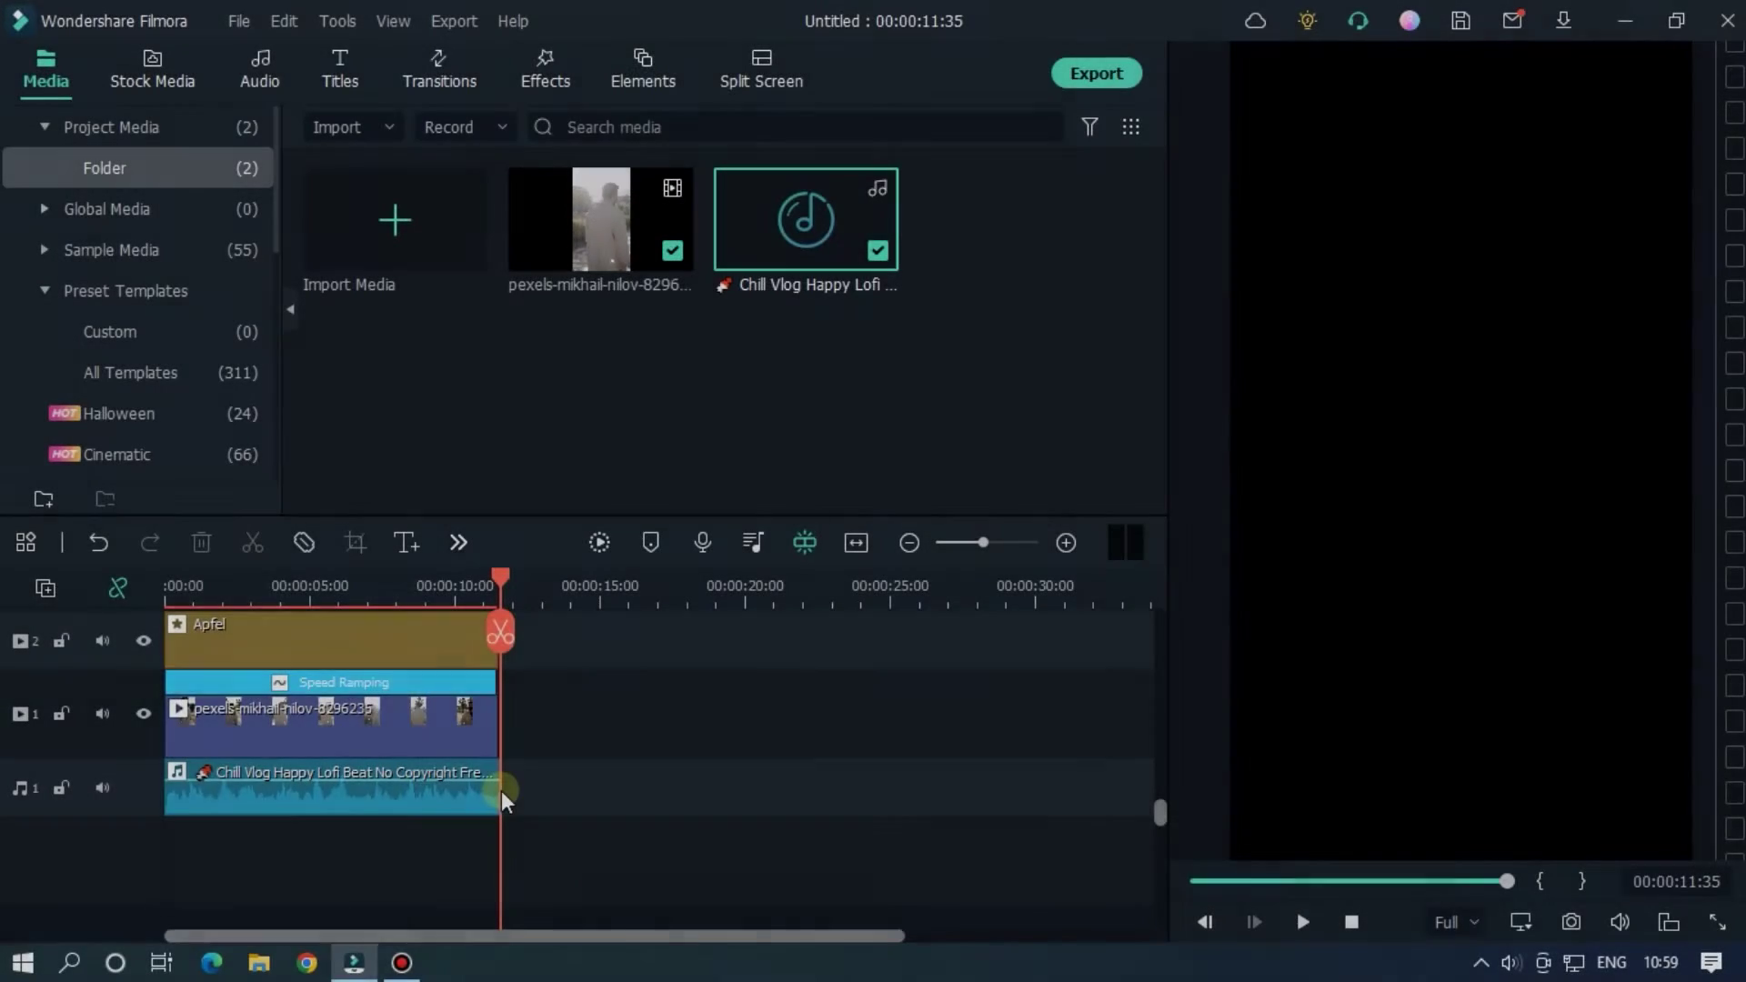
Step: Trim the music to end with the clip and play the preview from the start
{"action": "left_click_drag", "start_coordinate": [501, 790], "coordinate": [492, 789]}
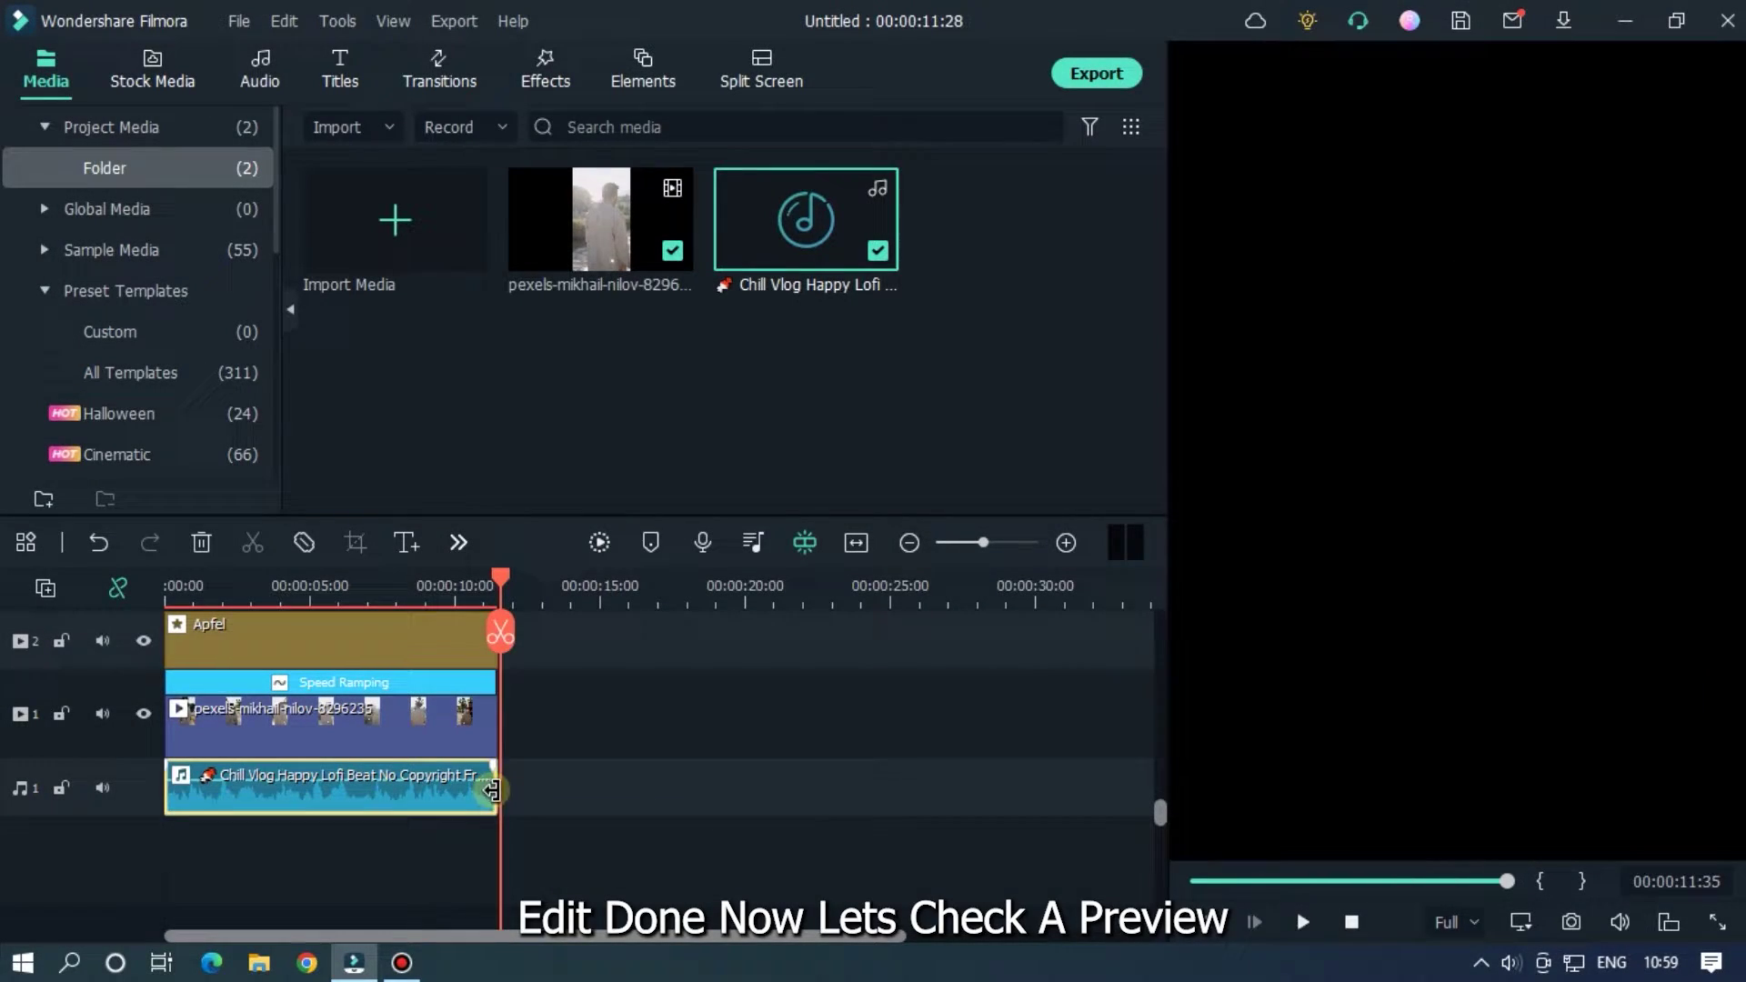
{"action": "left_click_drag", "start_coordinate": [505, 608], "coordinate": [167, 582]}
{"action": "key", "text": "space"}
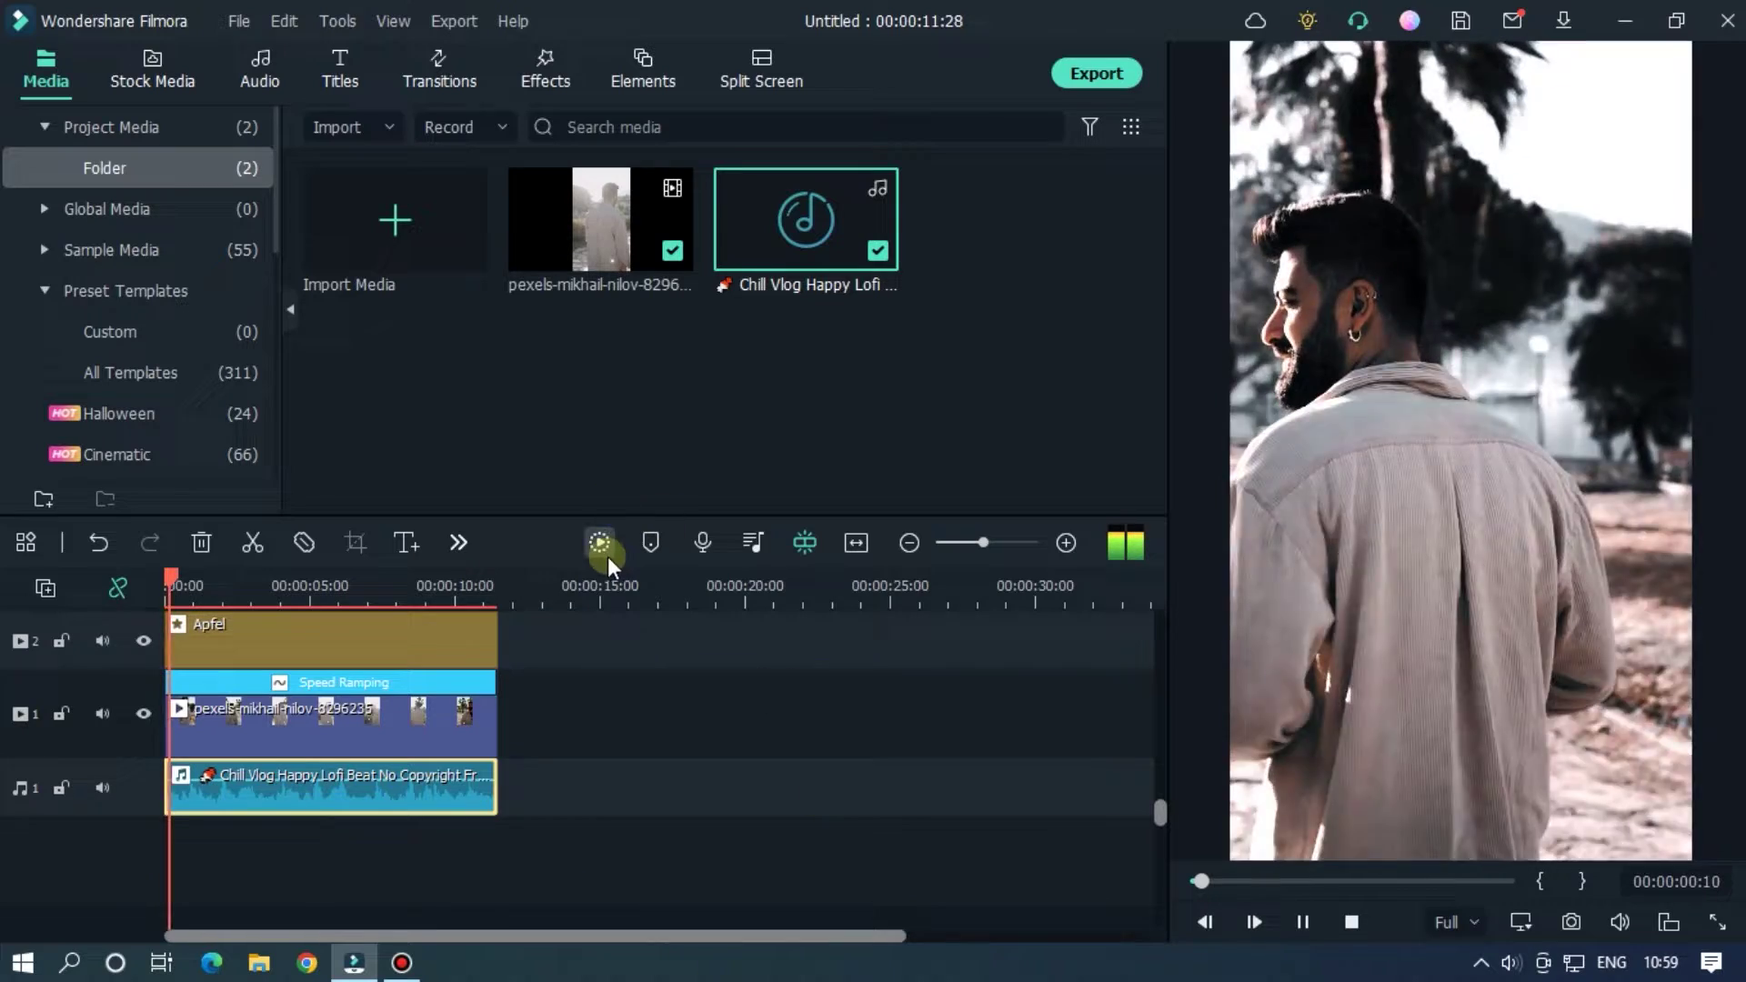
{"action": "scroll", "coordinate": [709, 727], "scroll_direction": "up", "scroll_amount": 1}
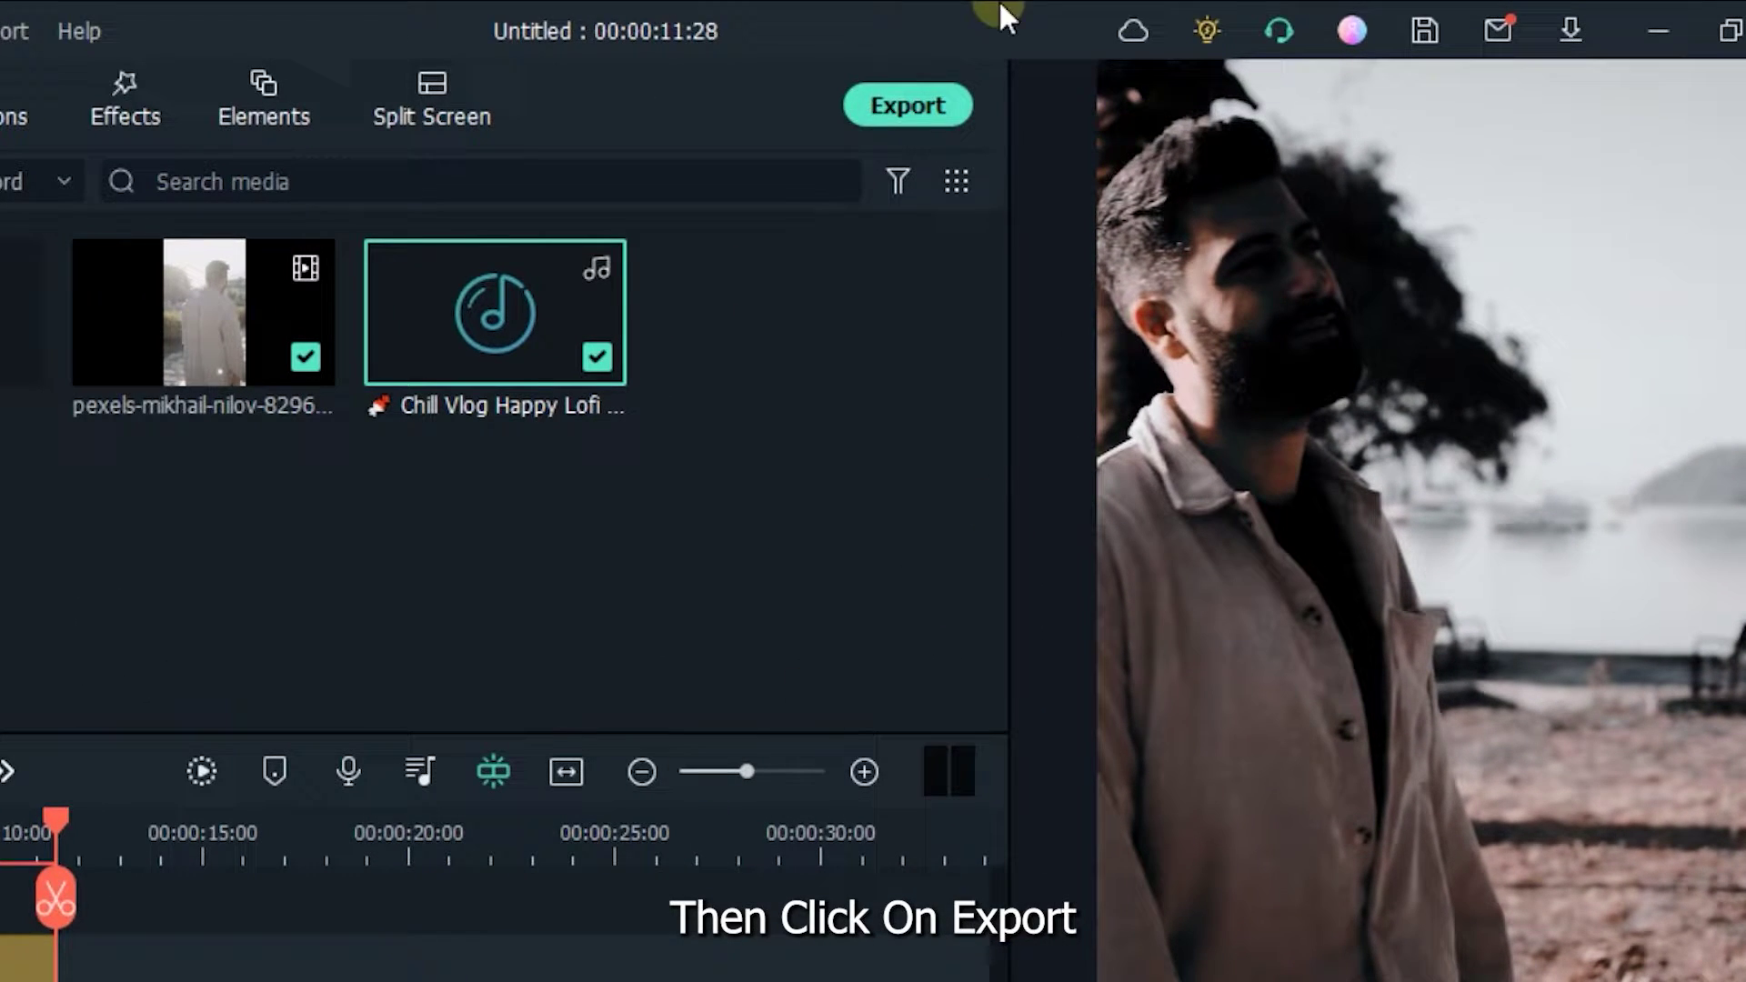
Step: Name the export 'Tiktok' and set its save folder to H:/Mahmud/New folder/Tutorial Video
{"action": "left_click", "coordinate": [893, 106]}
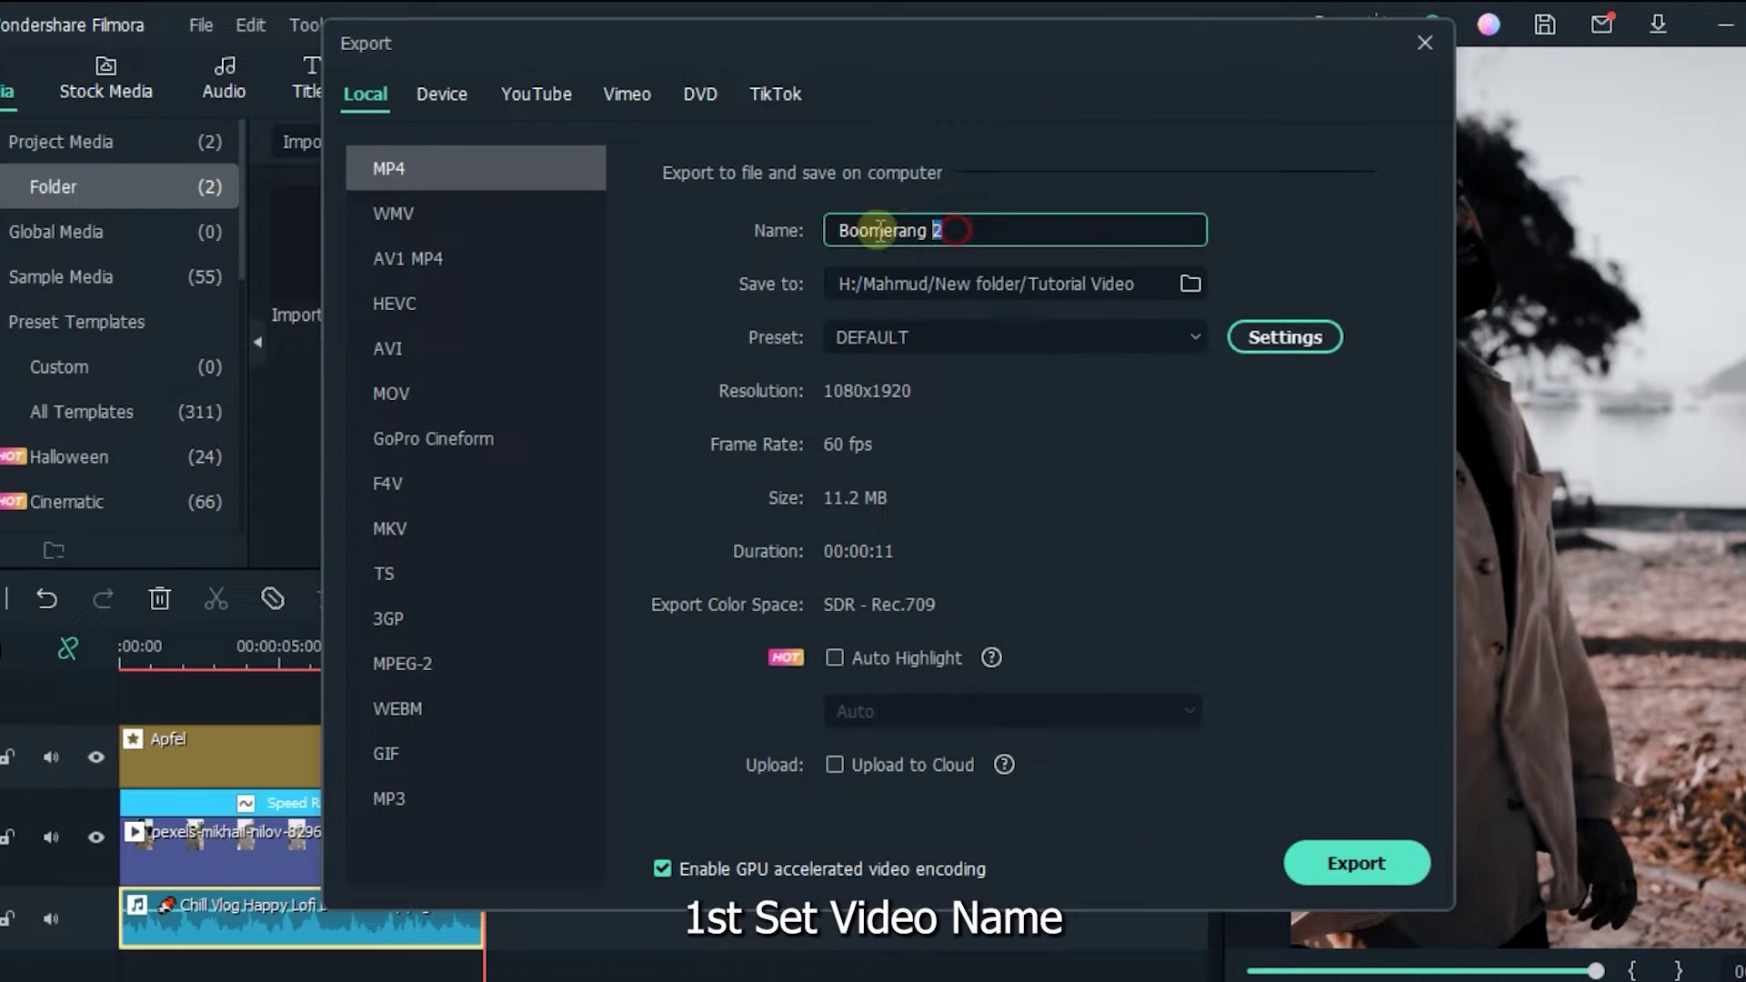
{"action": "triple_click", "coordinate": [951, 229]}
{"action": "type", "text": "Tikt"}
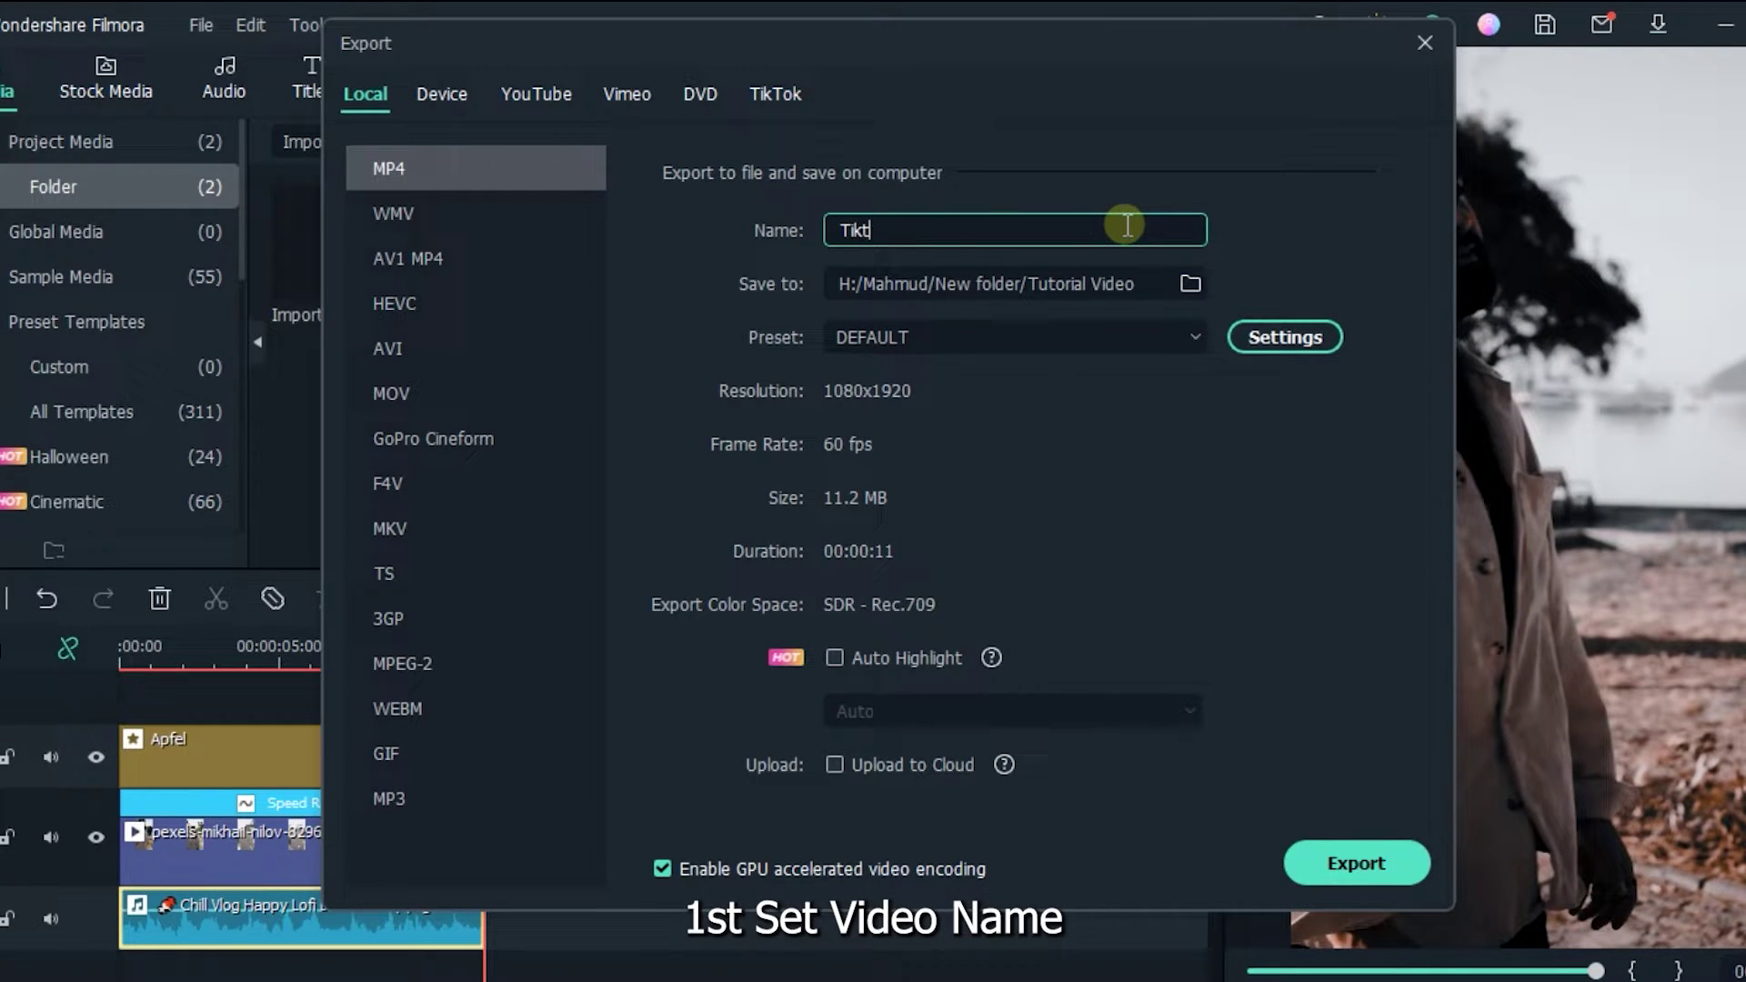
{"action": "type", "text": "ok"}
{"action": "left_click", "coordinate": [1192, 285]}
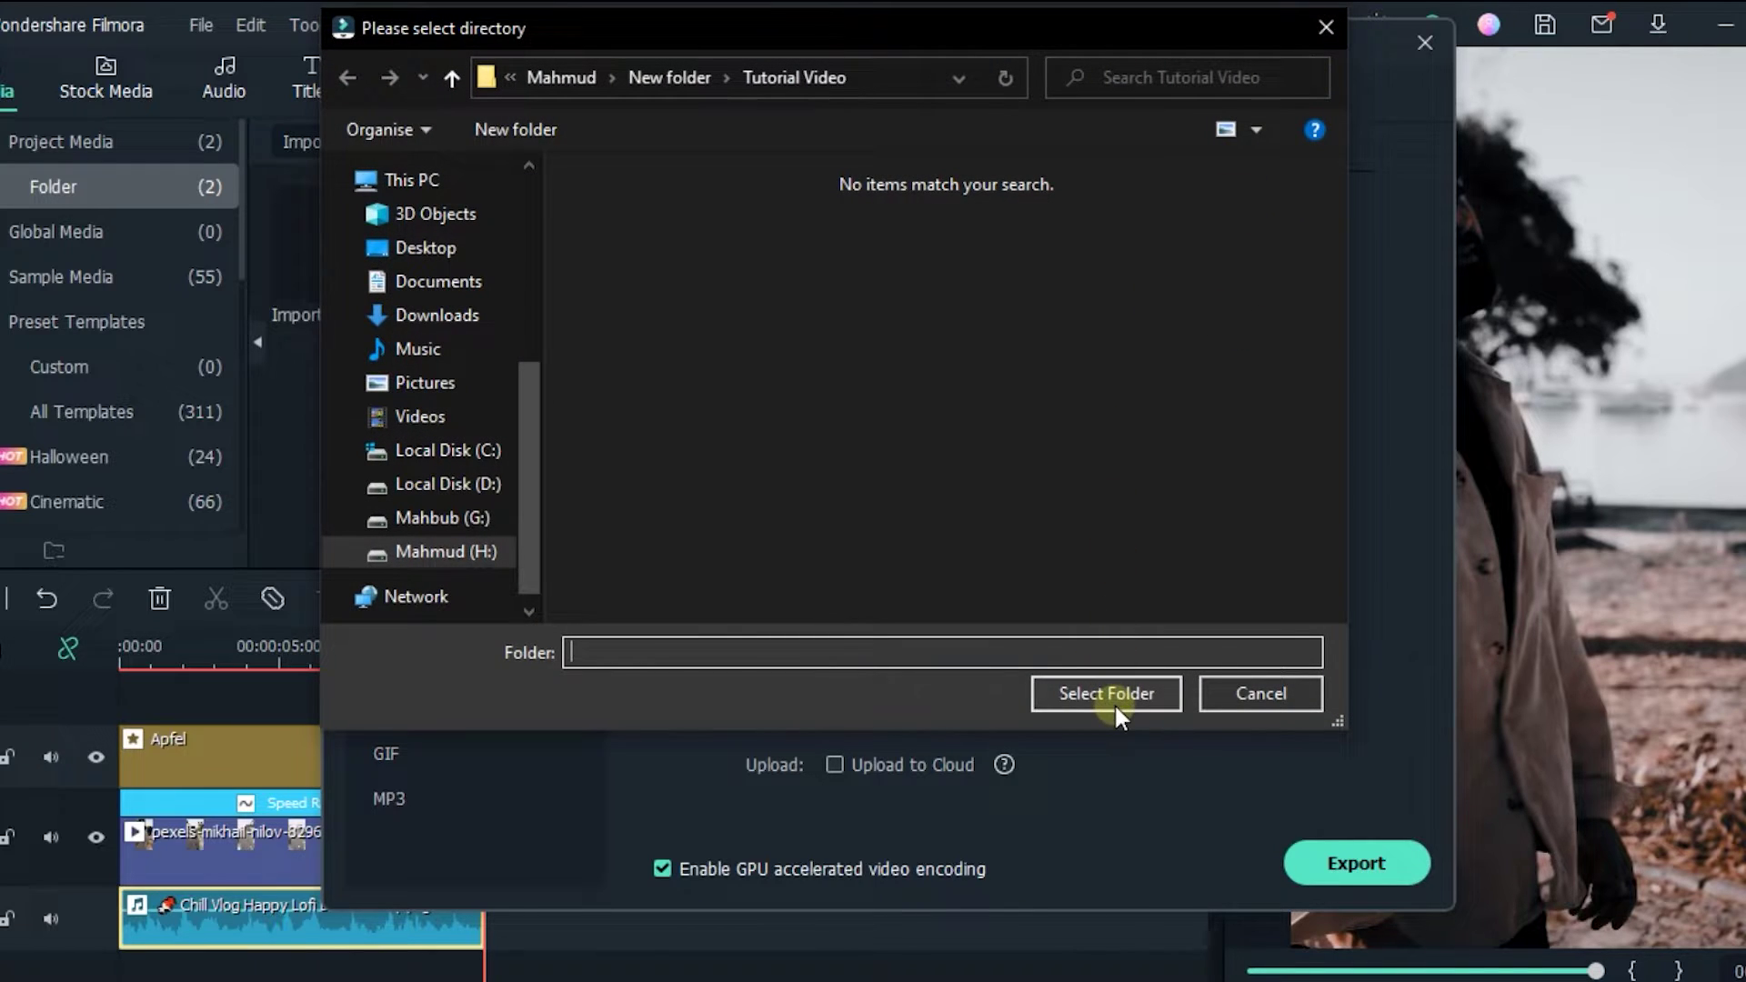
{"action": "left_click", "coordinate": [1113, 696]}
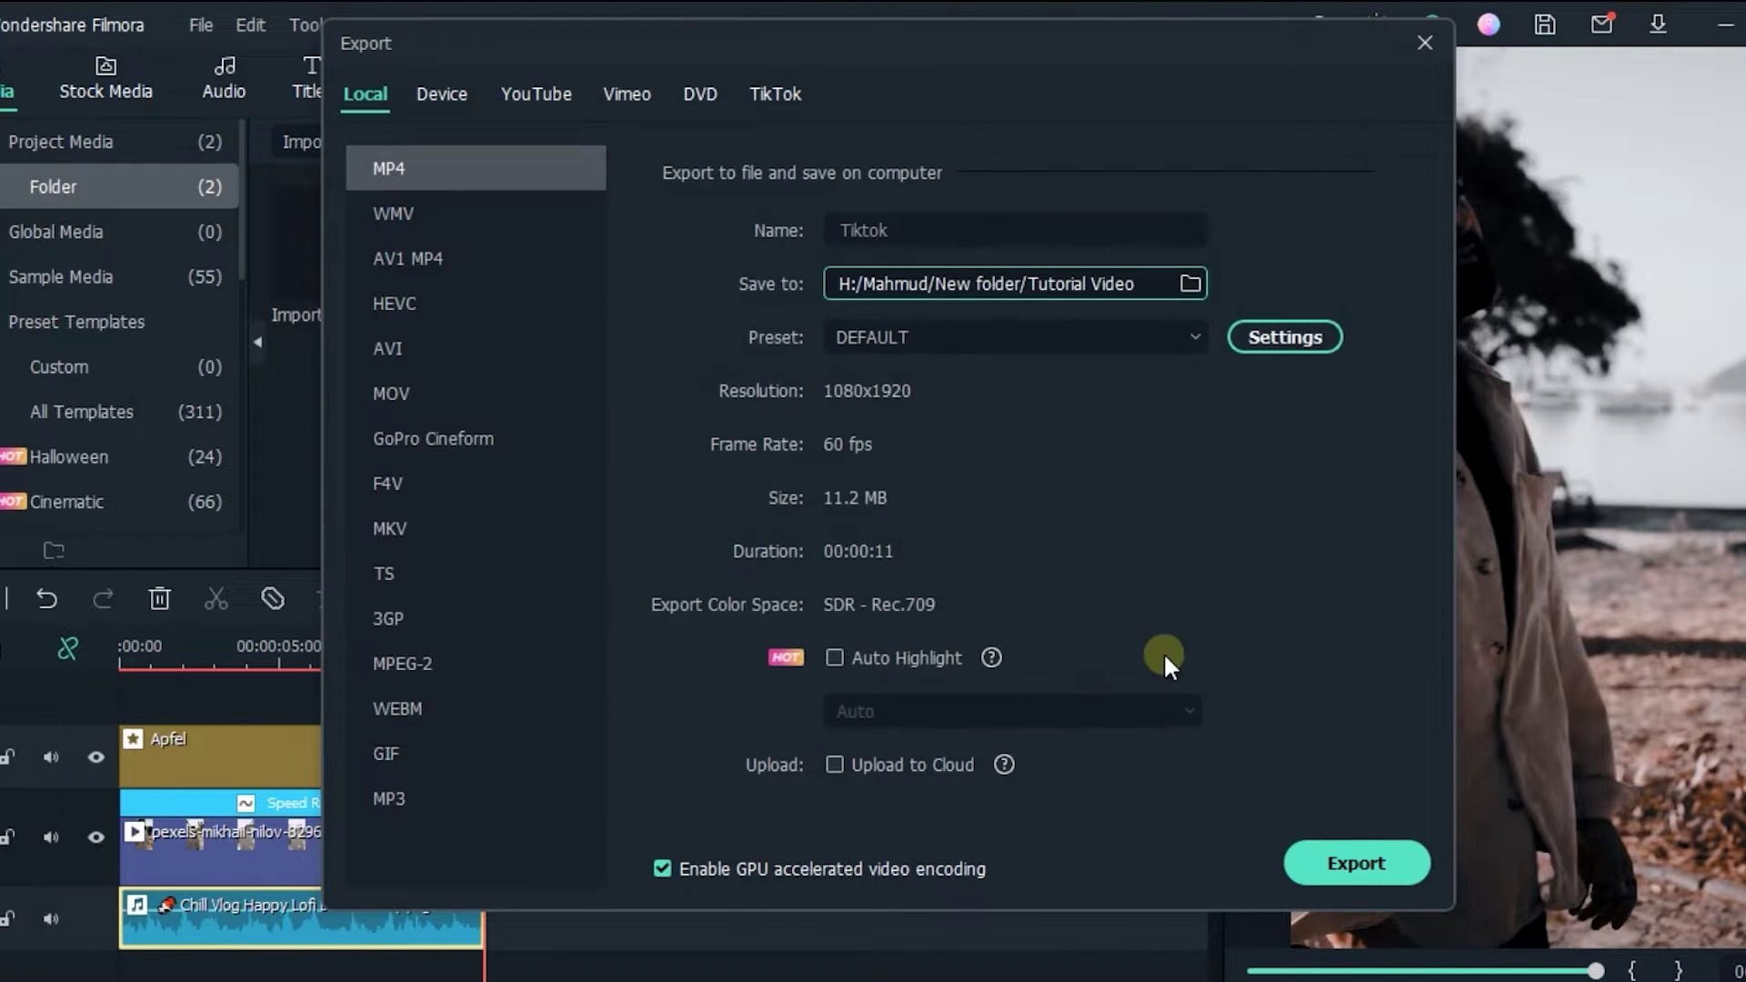
Step: Set export quality to Best, the encoder to H.264 and the bitrate to 30000 kbps
{"action": "left_click", "coordinate": [1291, 336]}
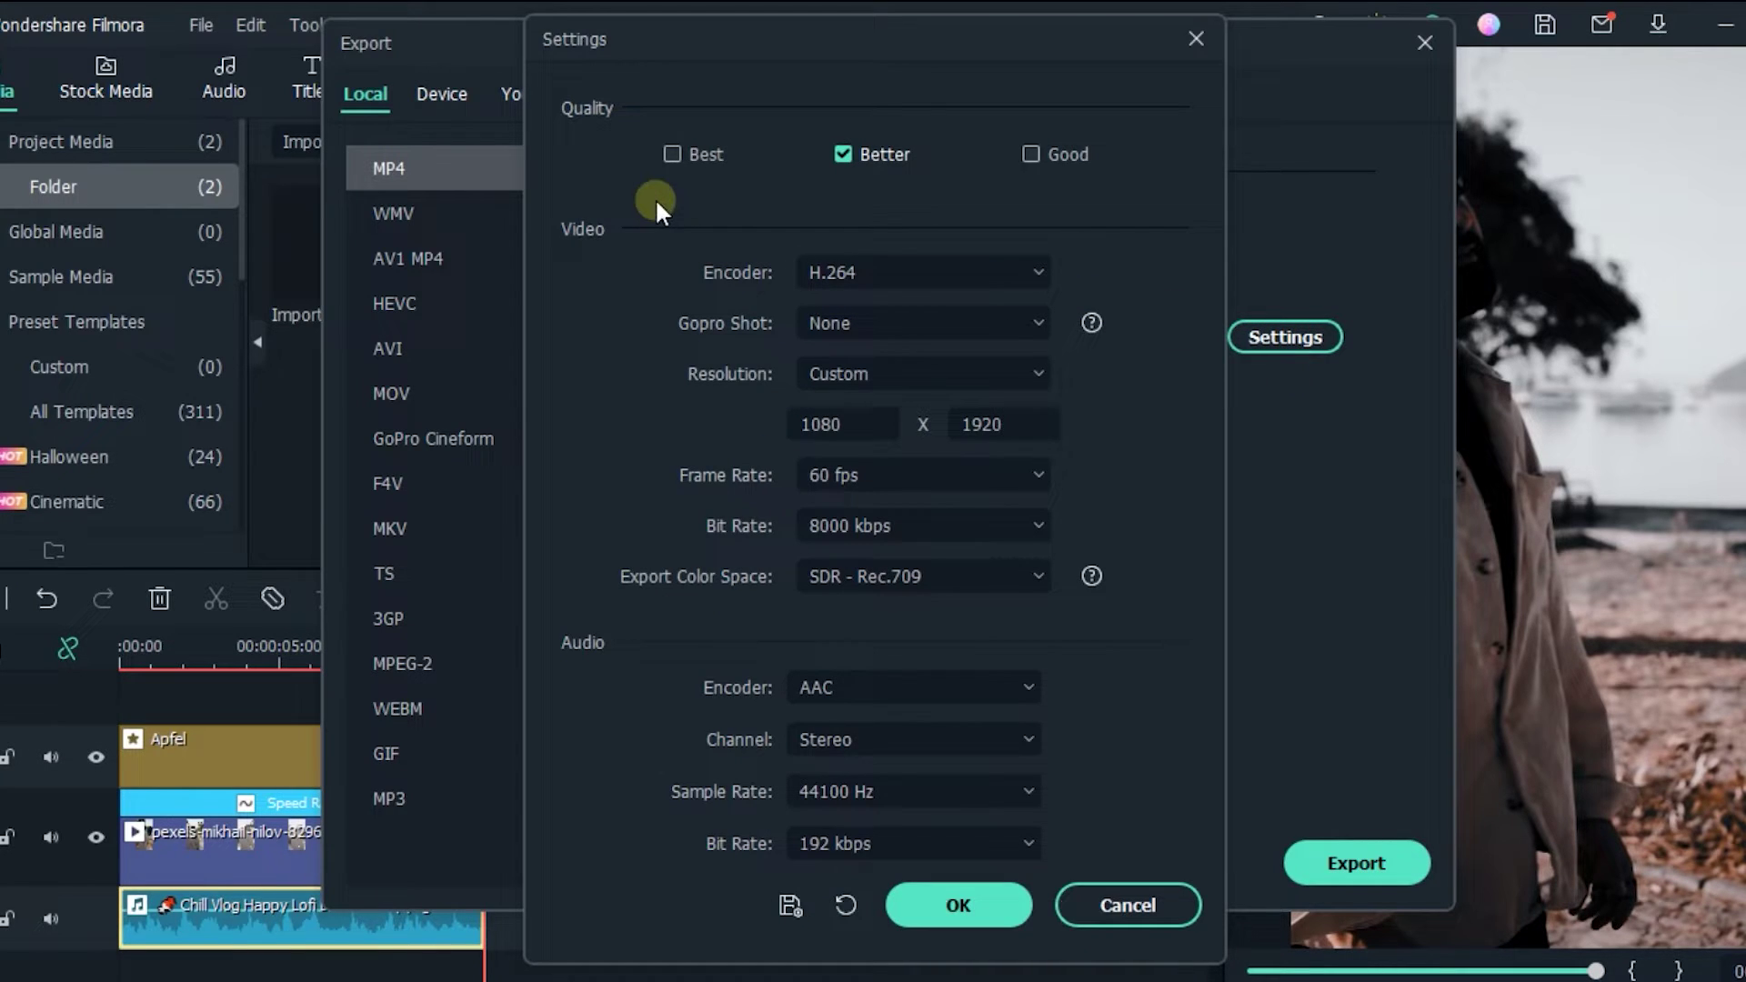
{"action": "left_click", "coordinate": [674, 154]}
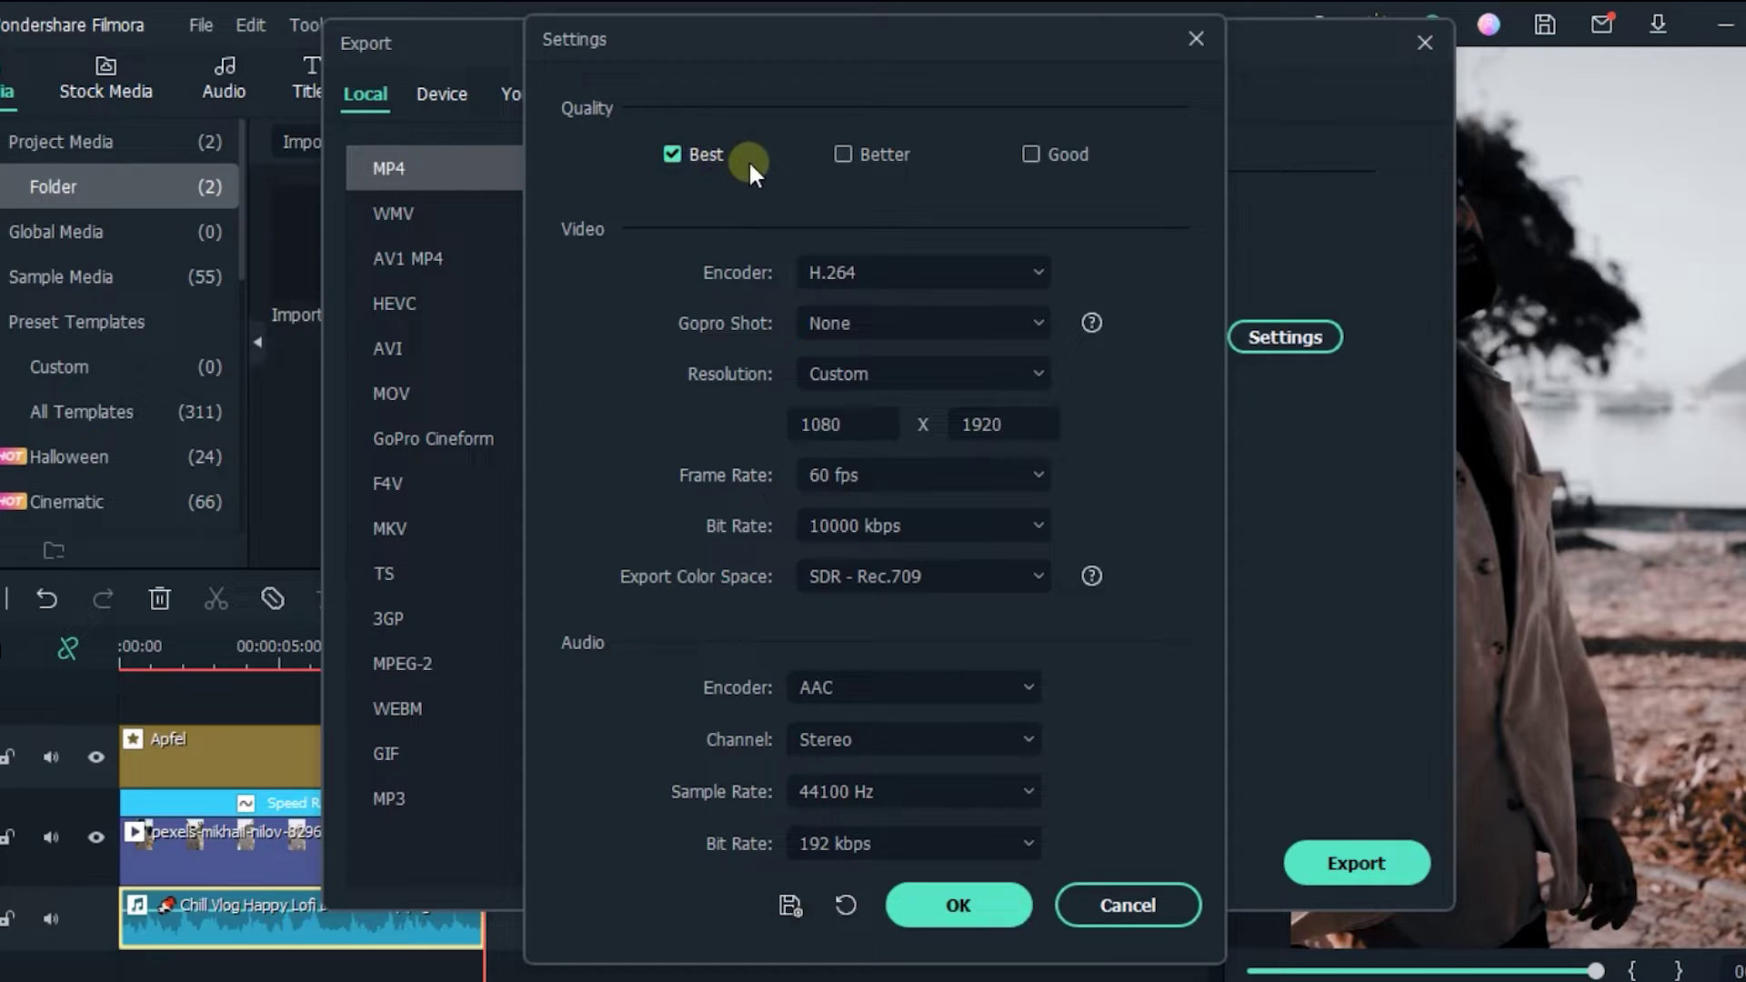
{"action": "left_click", "coordinate": [876, 263]}
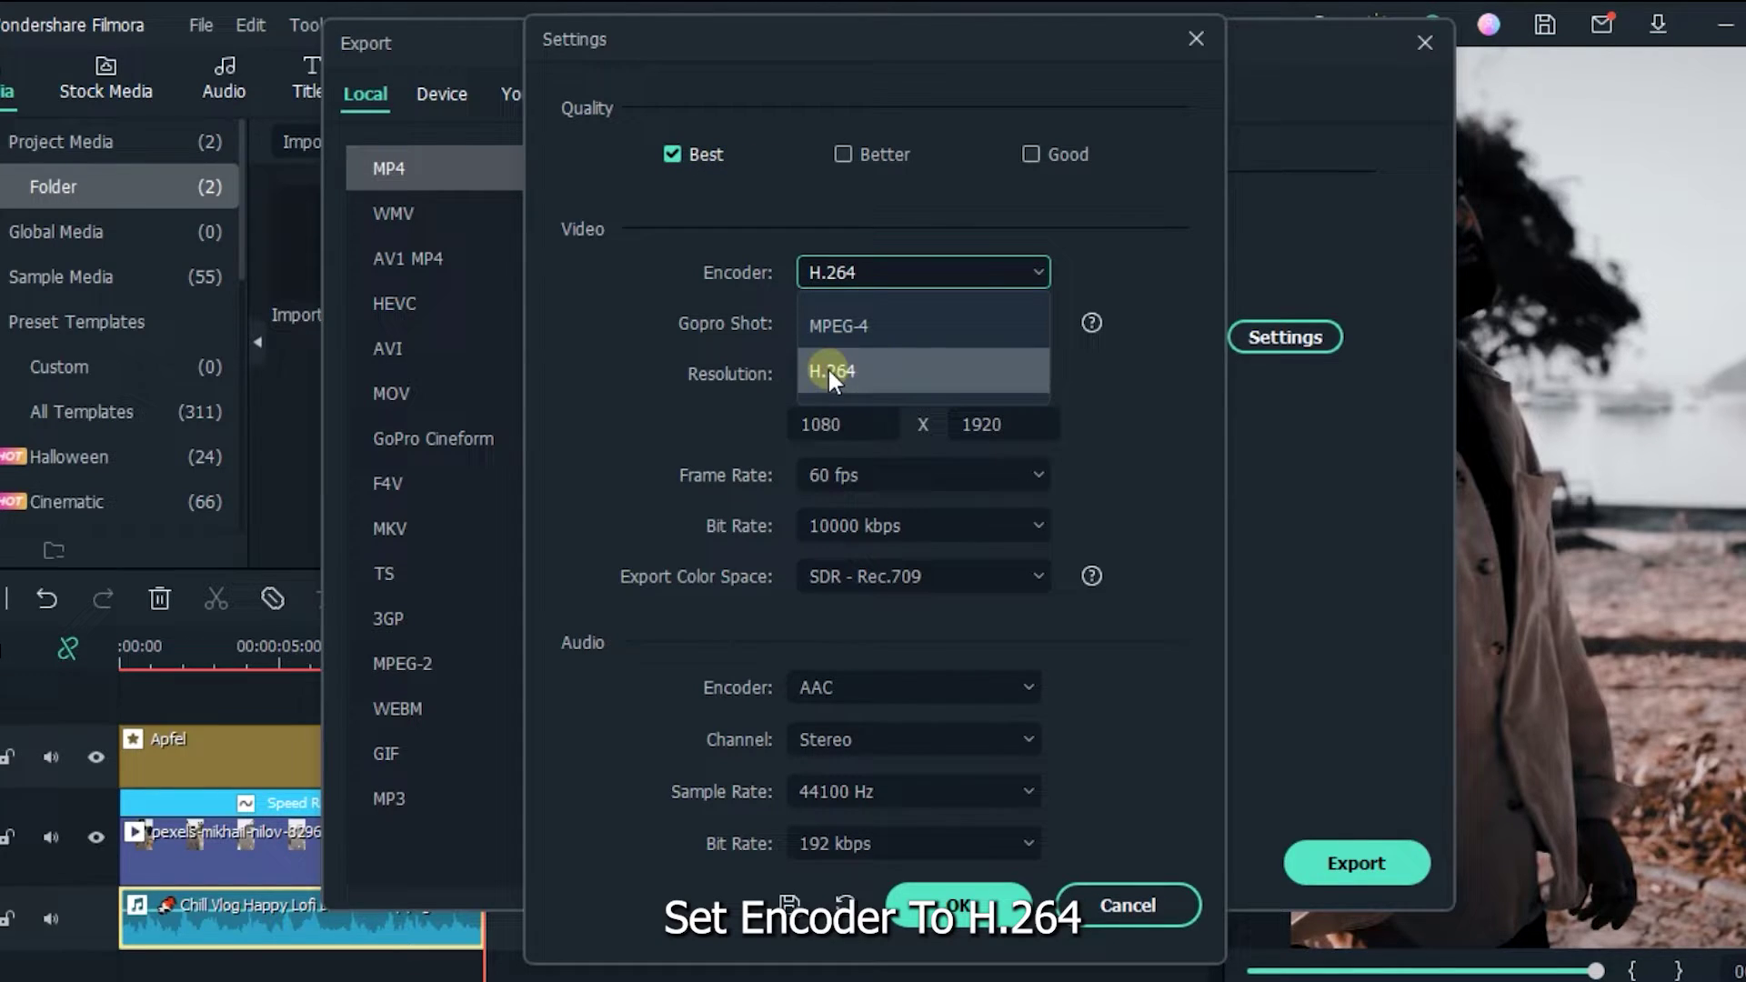
{"action": "left_click", "coordinate": [851, 372]}
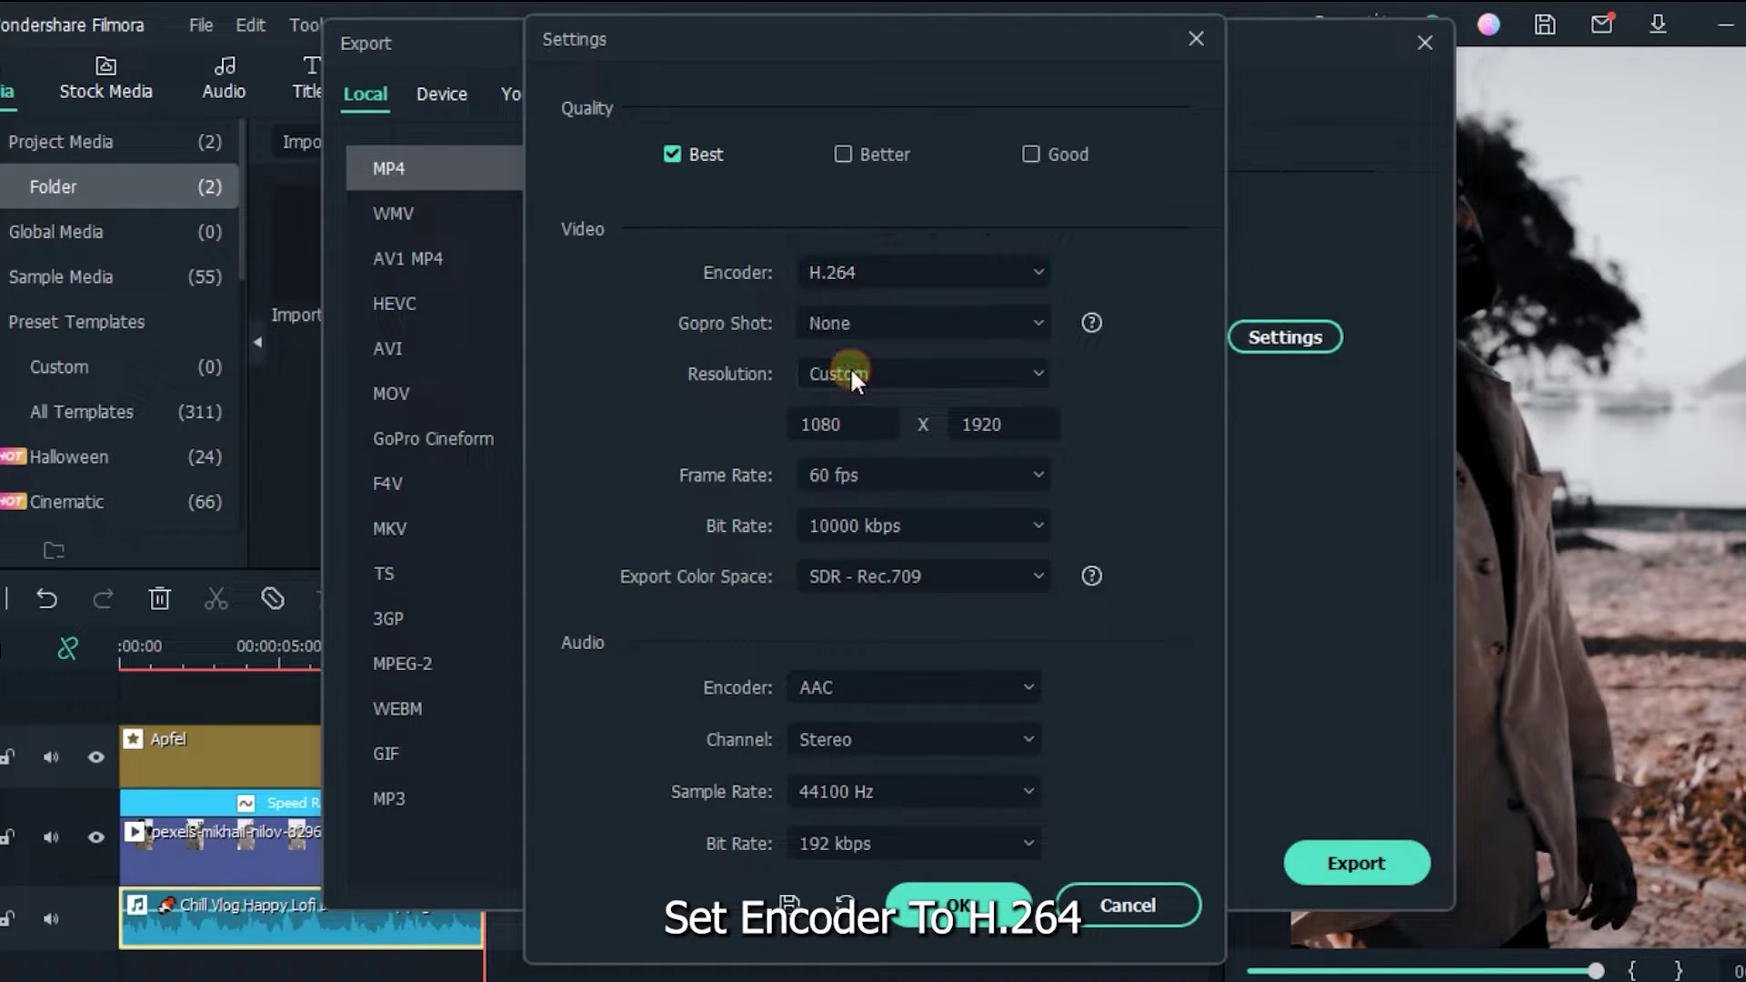
{"action": "left_click", "coordinate": [837, 526]}
{"action": "scroll", "coordinate": [856, 837], "scroll_direction": "down", "scroll_amount": 2}
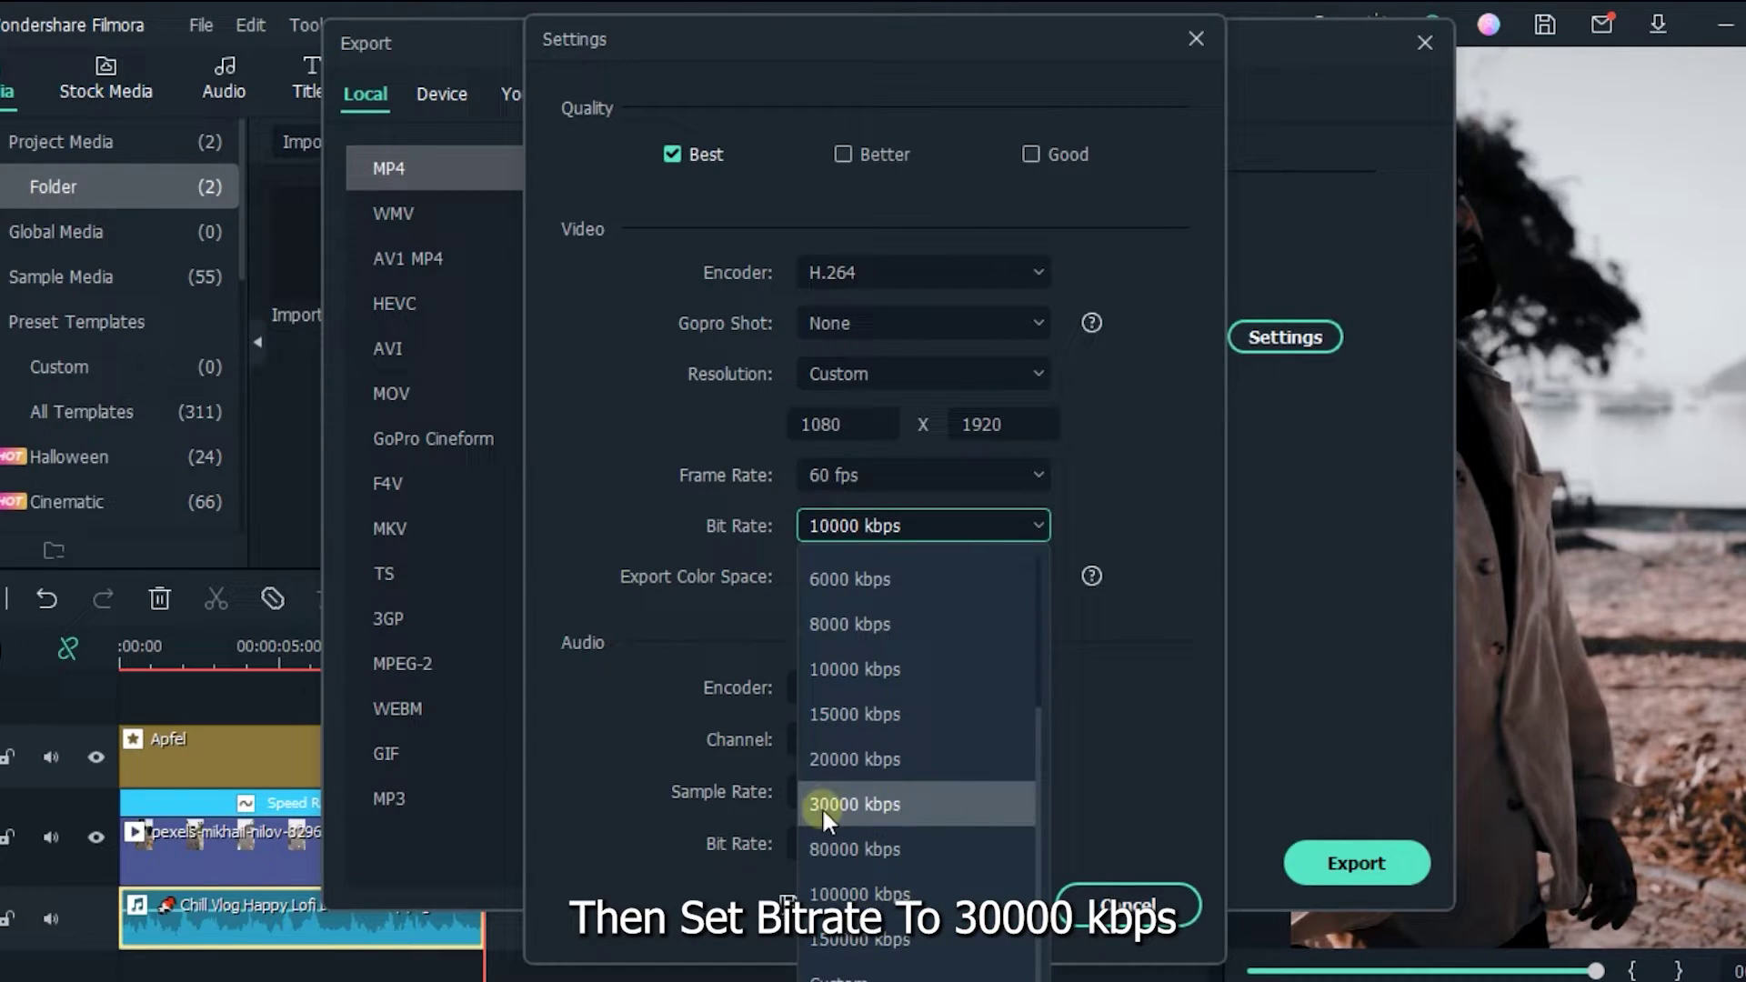
{"action": "left_click", "coordinate": [908, 806]}
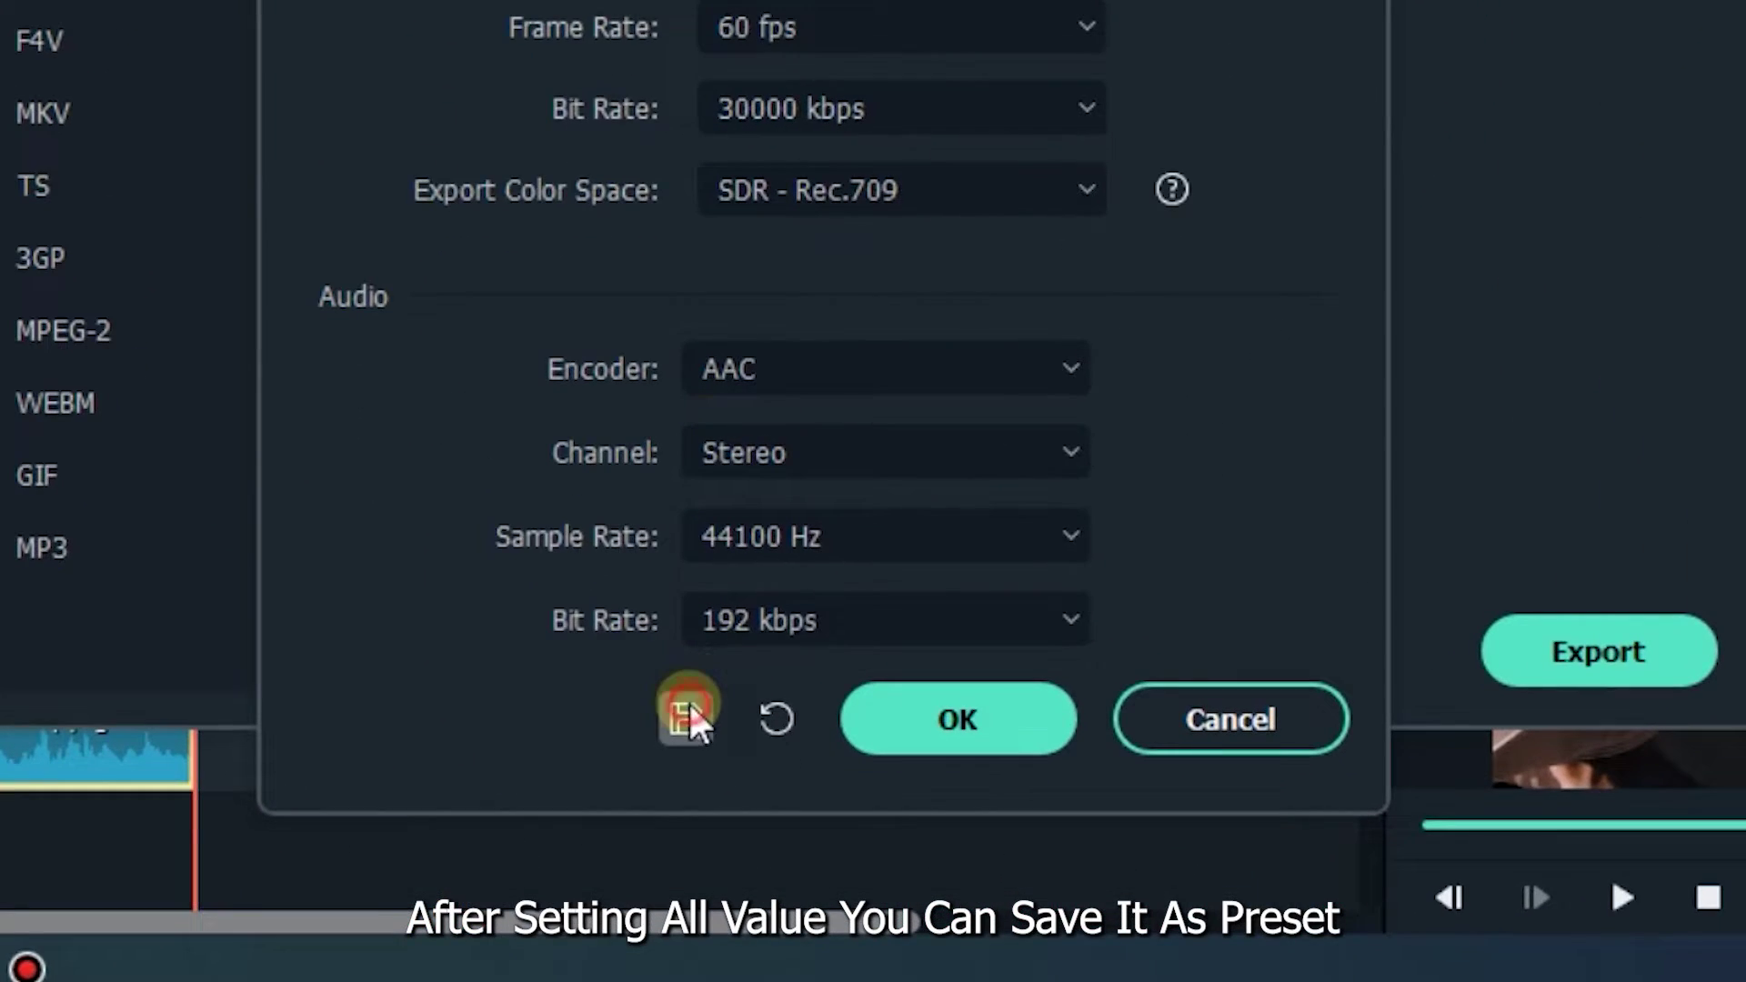
Step: Save these settings as a new preset named 'Tiktok', correcting the 'Toktok' typo
{"action": "left_click", "coordinate": [788, 905]}
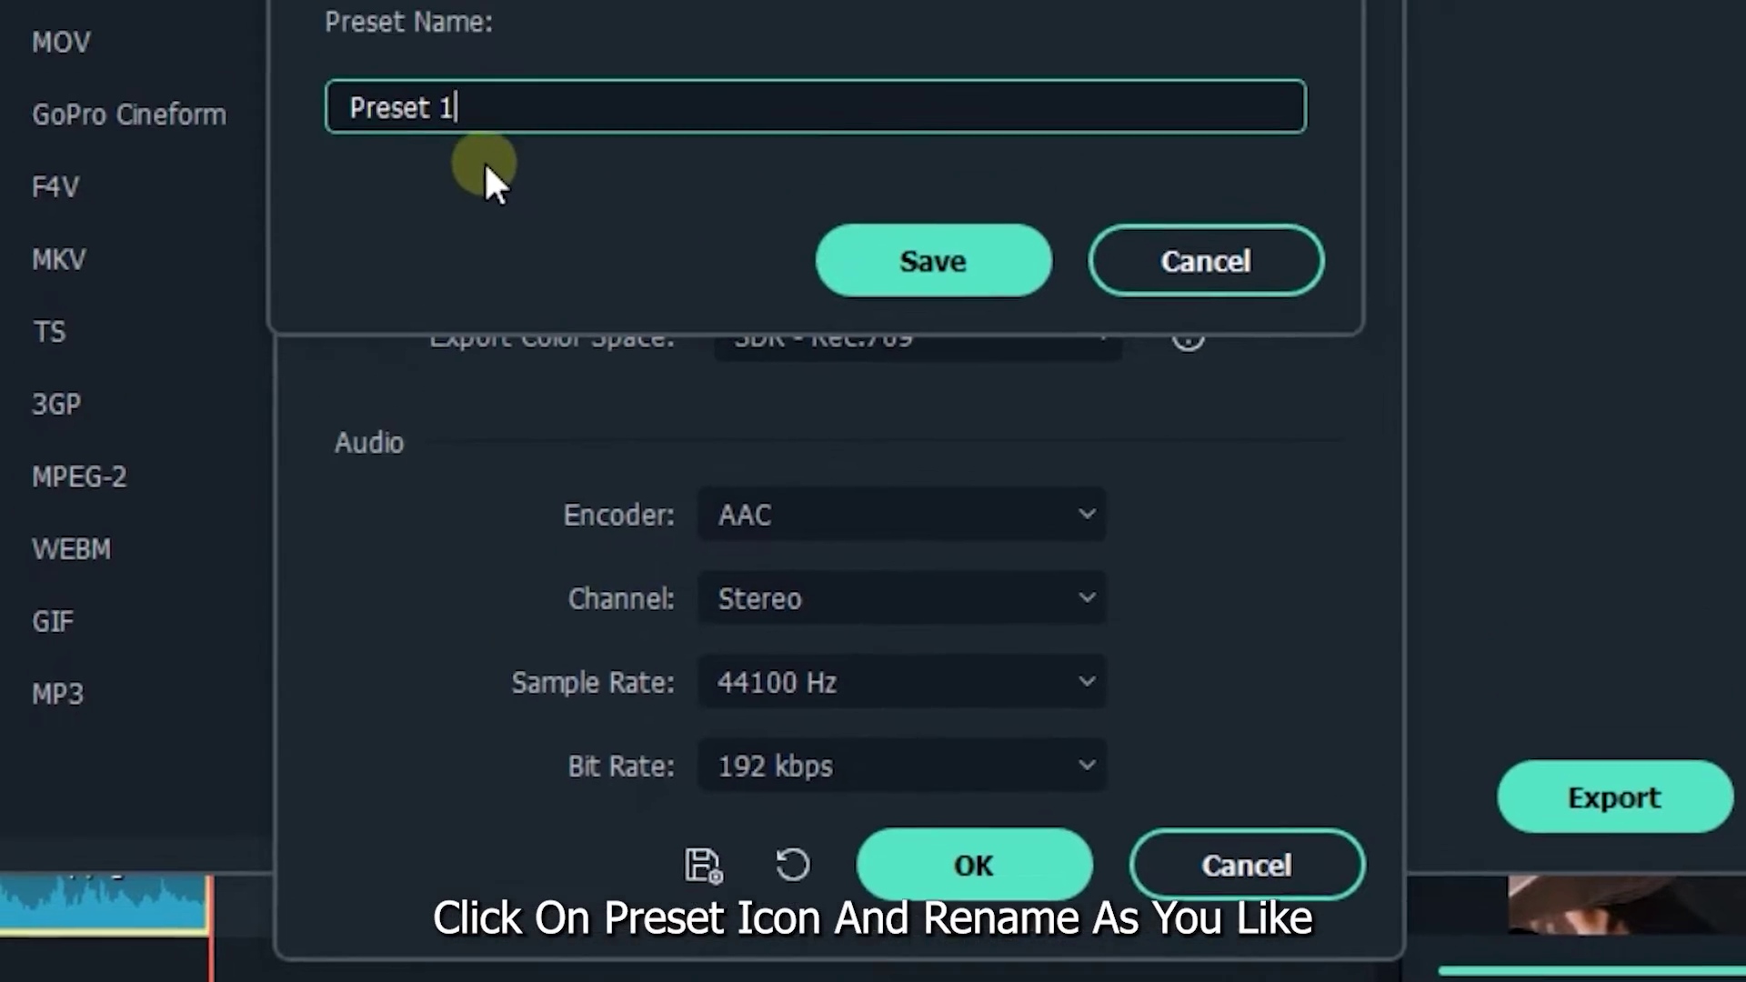
{"action": "left_click", "coordinate": [570, 427]}
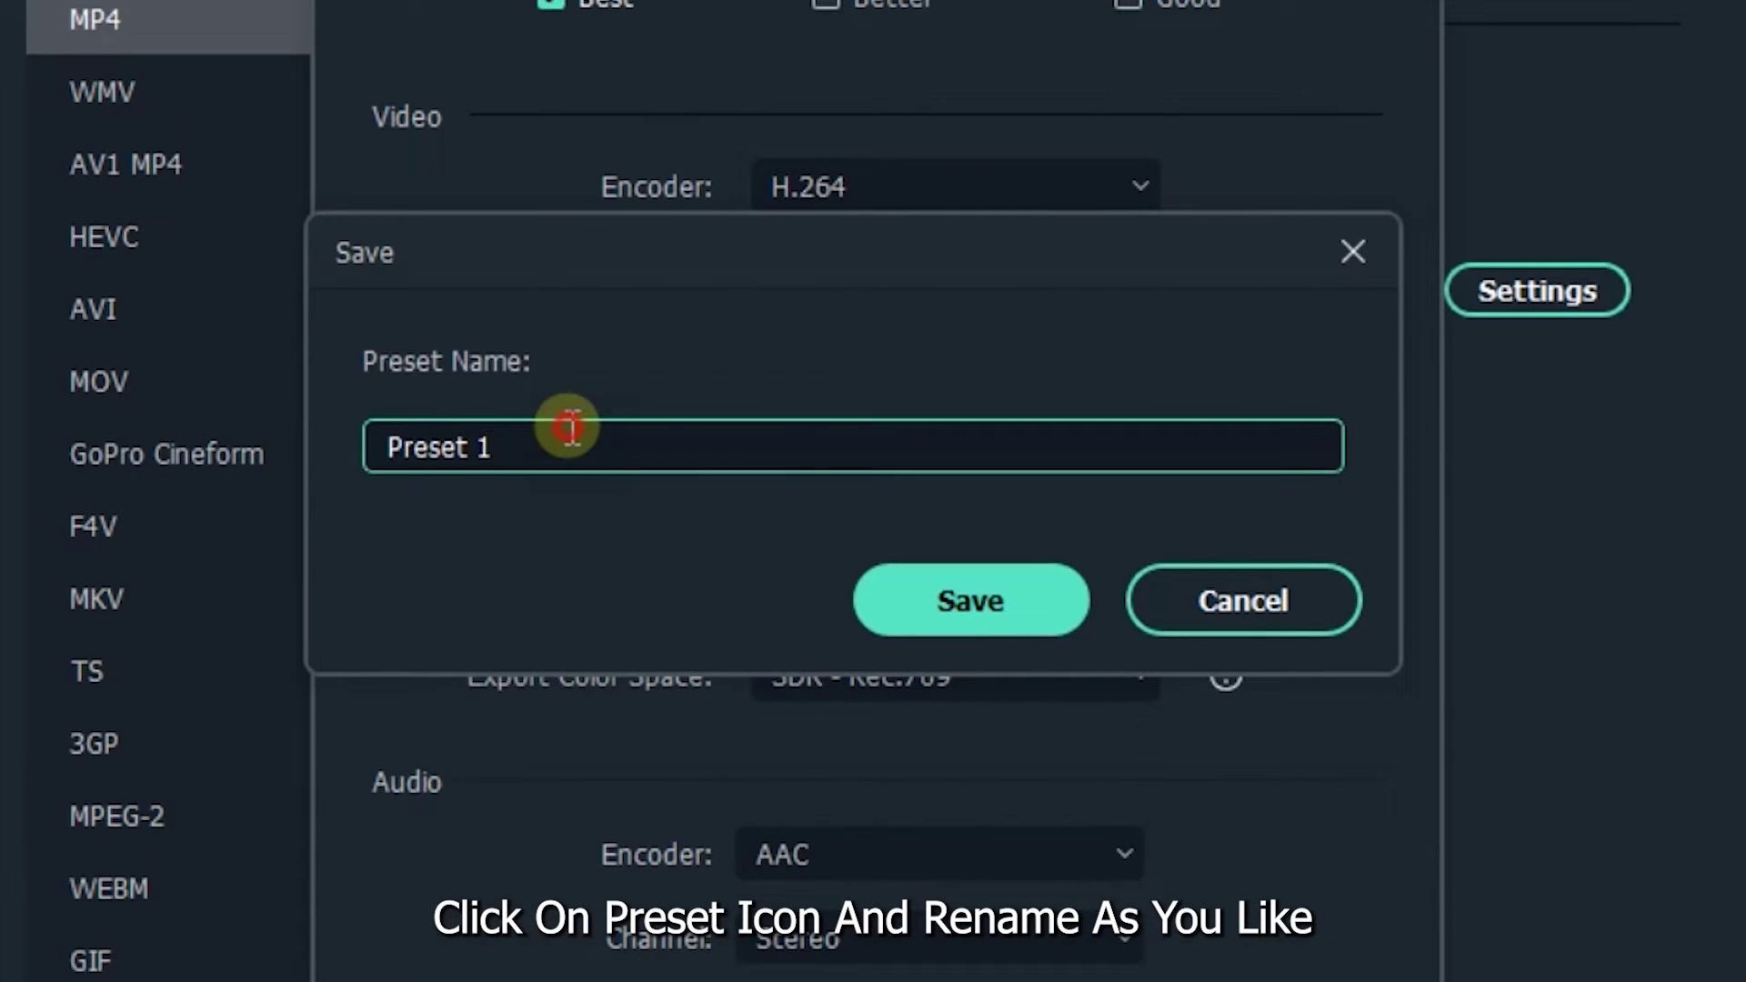
{"action": "left_click_drag", "start_coordinate": [576, 440], "coordinate": [356, 453]}
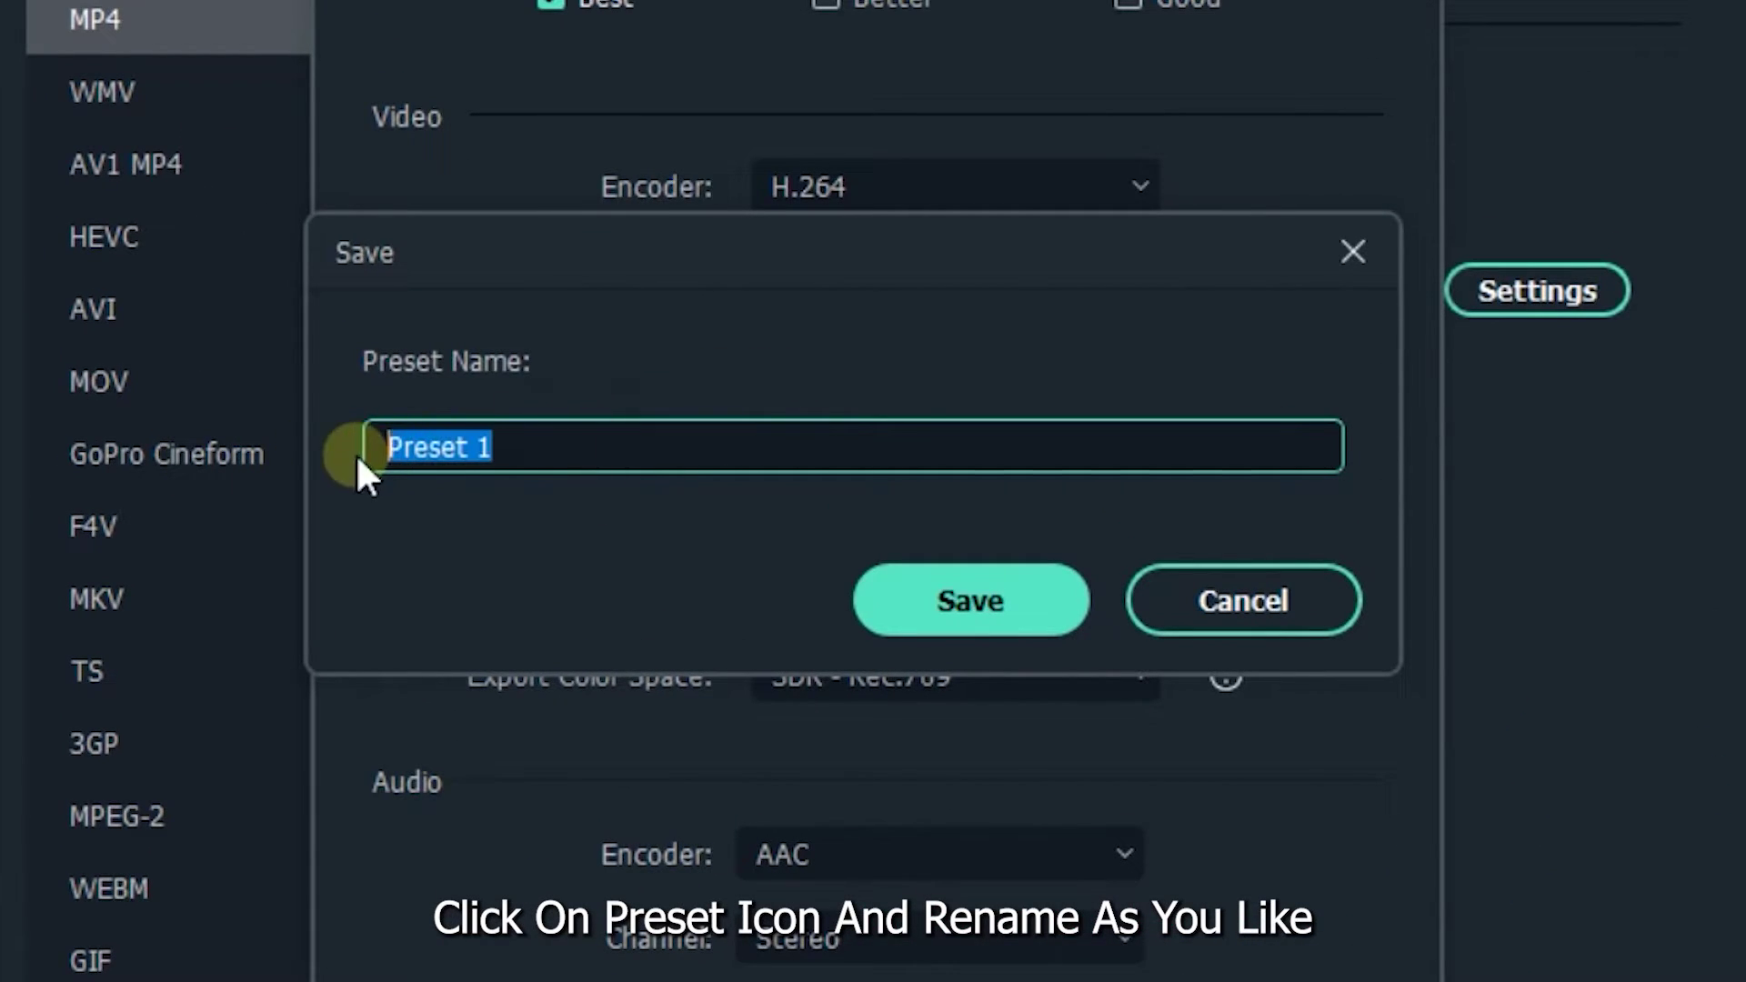
{"action": "type", "text": "Toktok"}
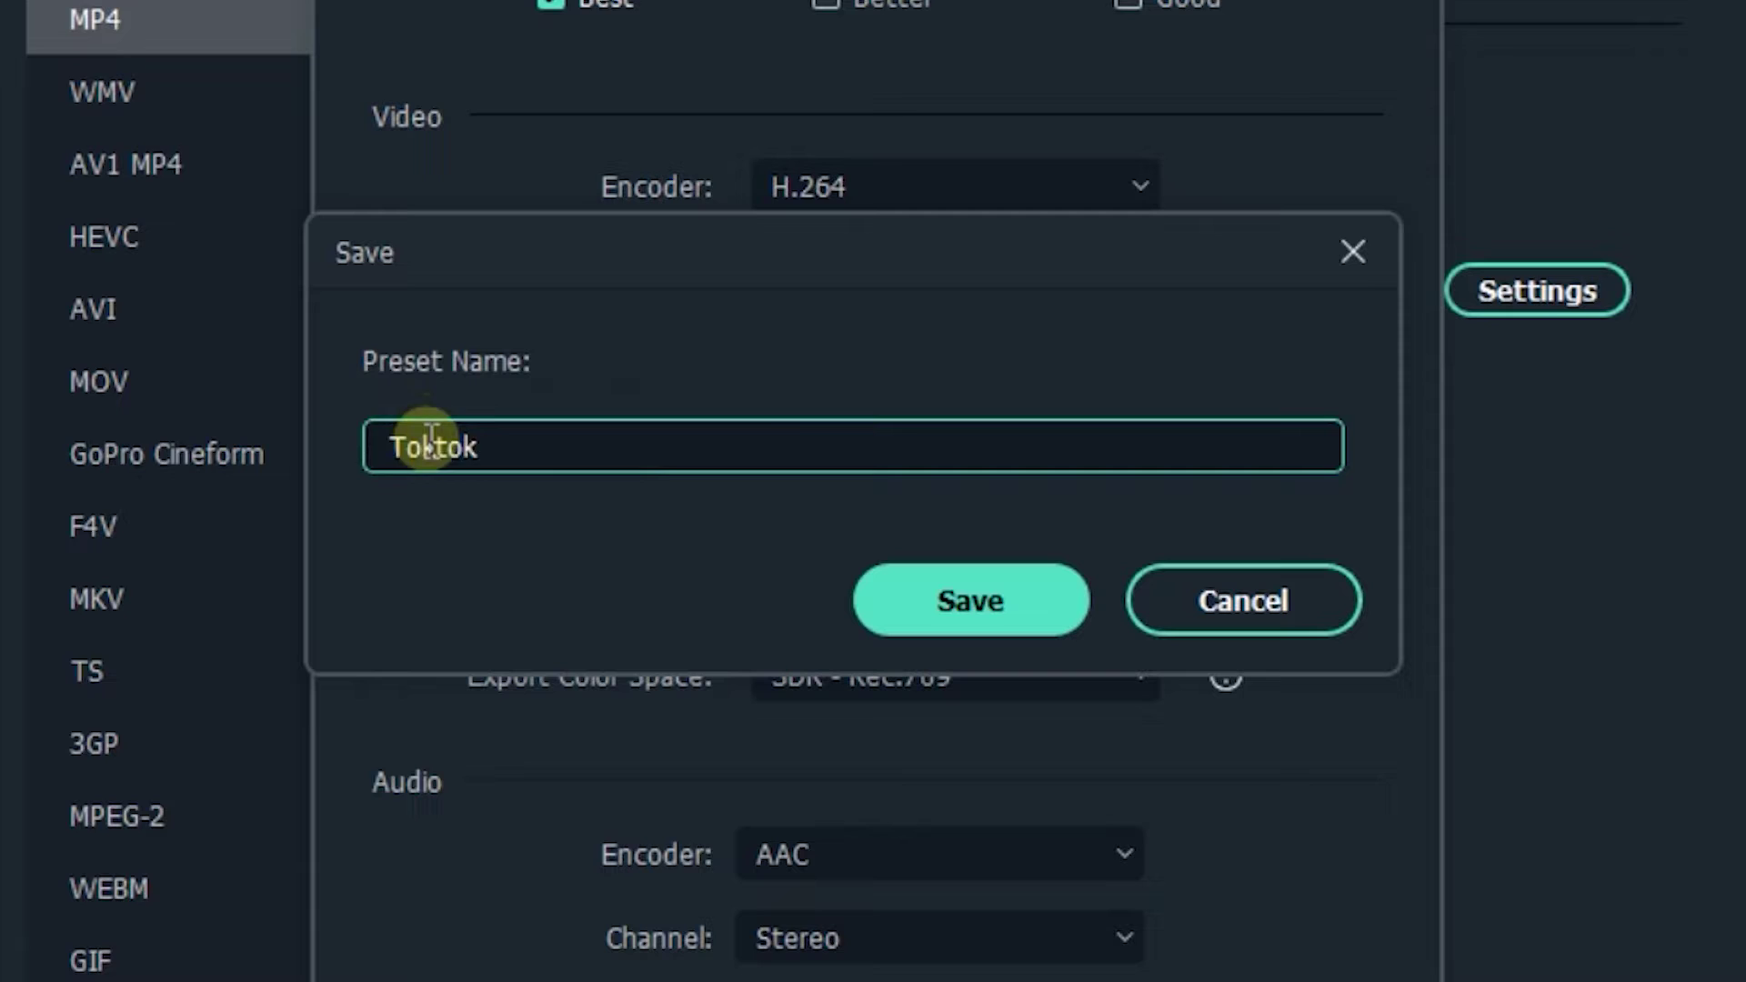
{"action": "left_click", "coordinate": [414, 446]}
{"action": "key", "text": "BackSpace"}
{"action": "type", "text": "i"}
{"action": "left_click", "coordinate": [953, 589]}
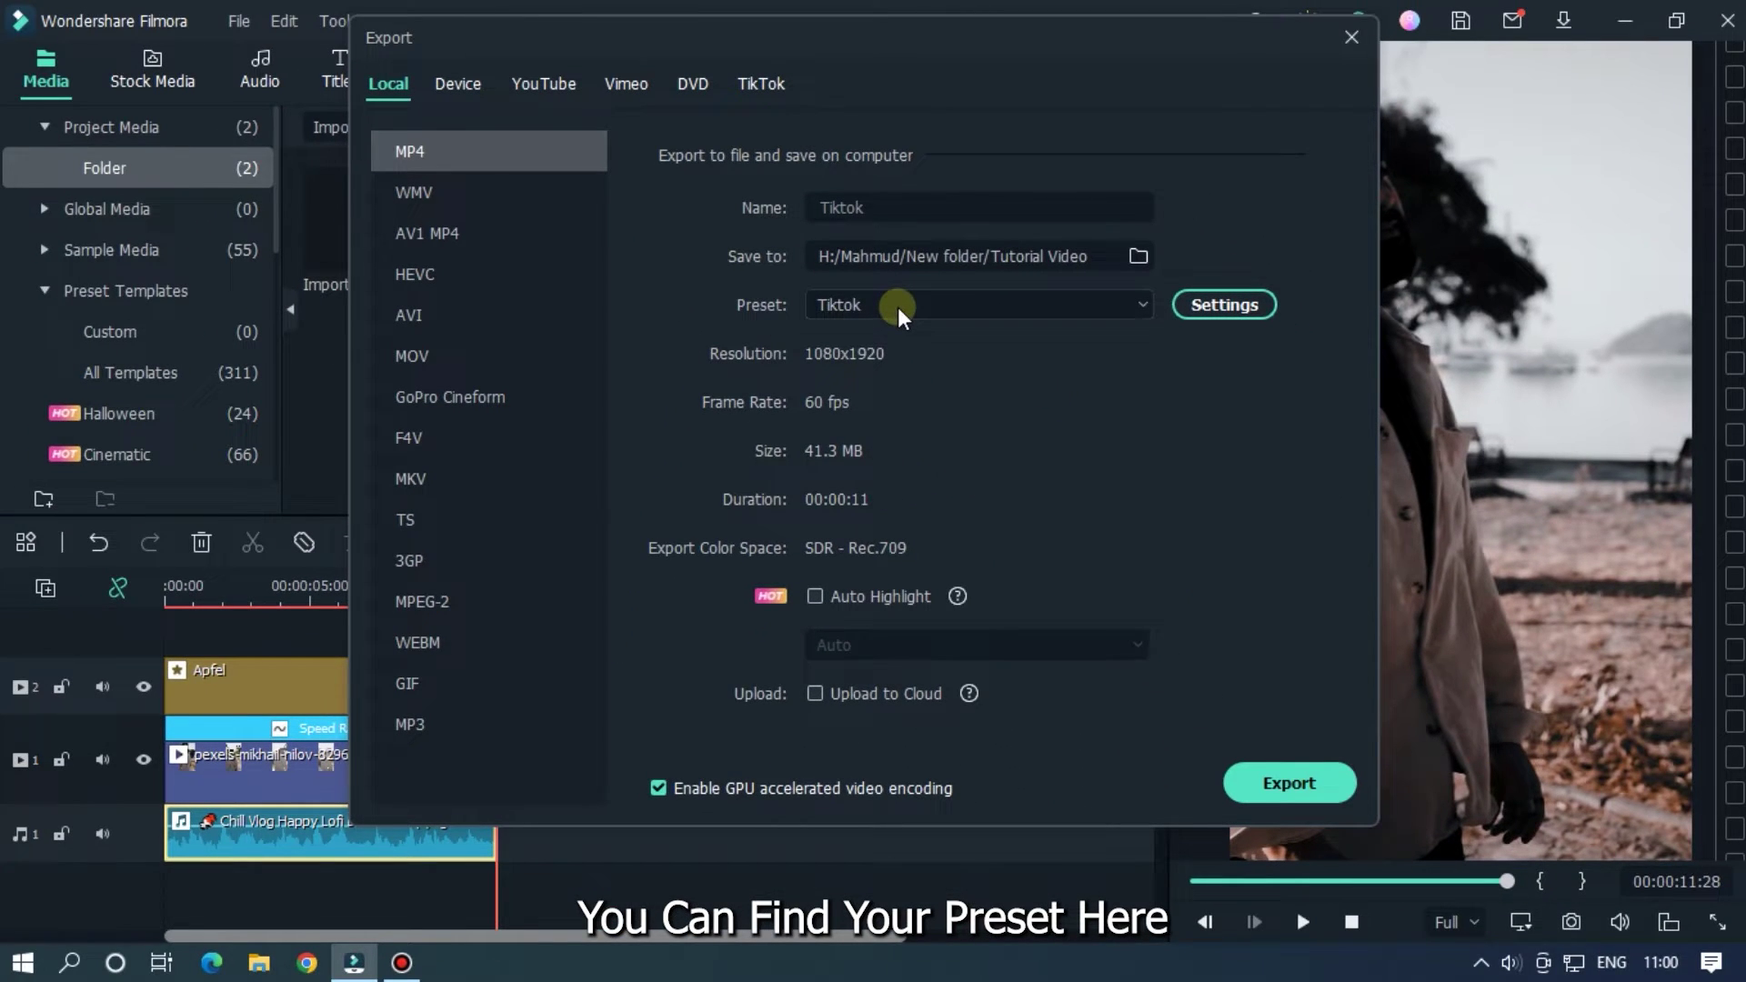
Step: Apply the Tiktok preset, then close and reopen Export and apply Tiktok again
{"action": "left_click", "coordinate": [897, 308]}
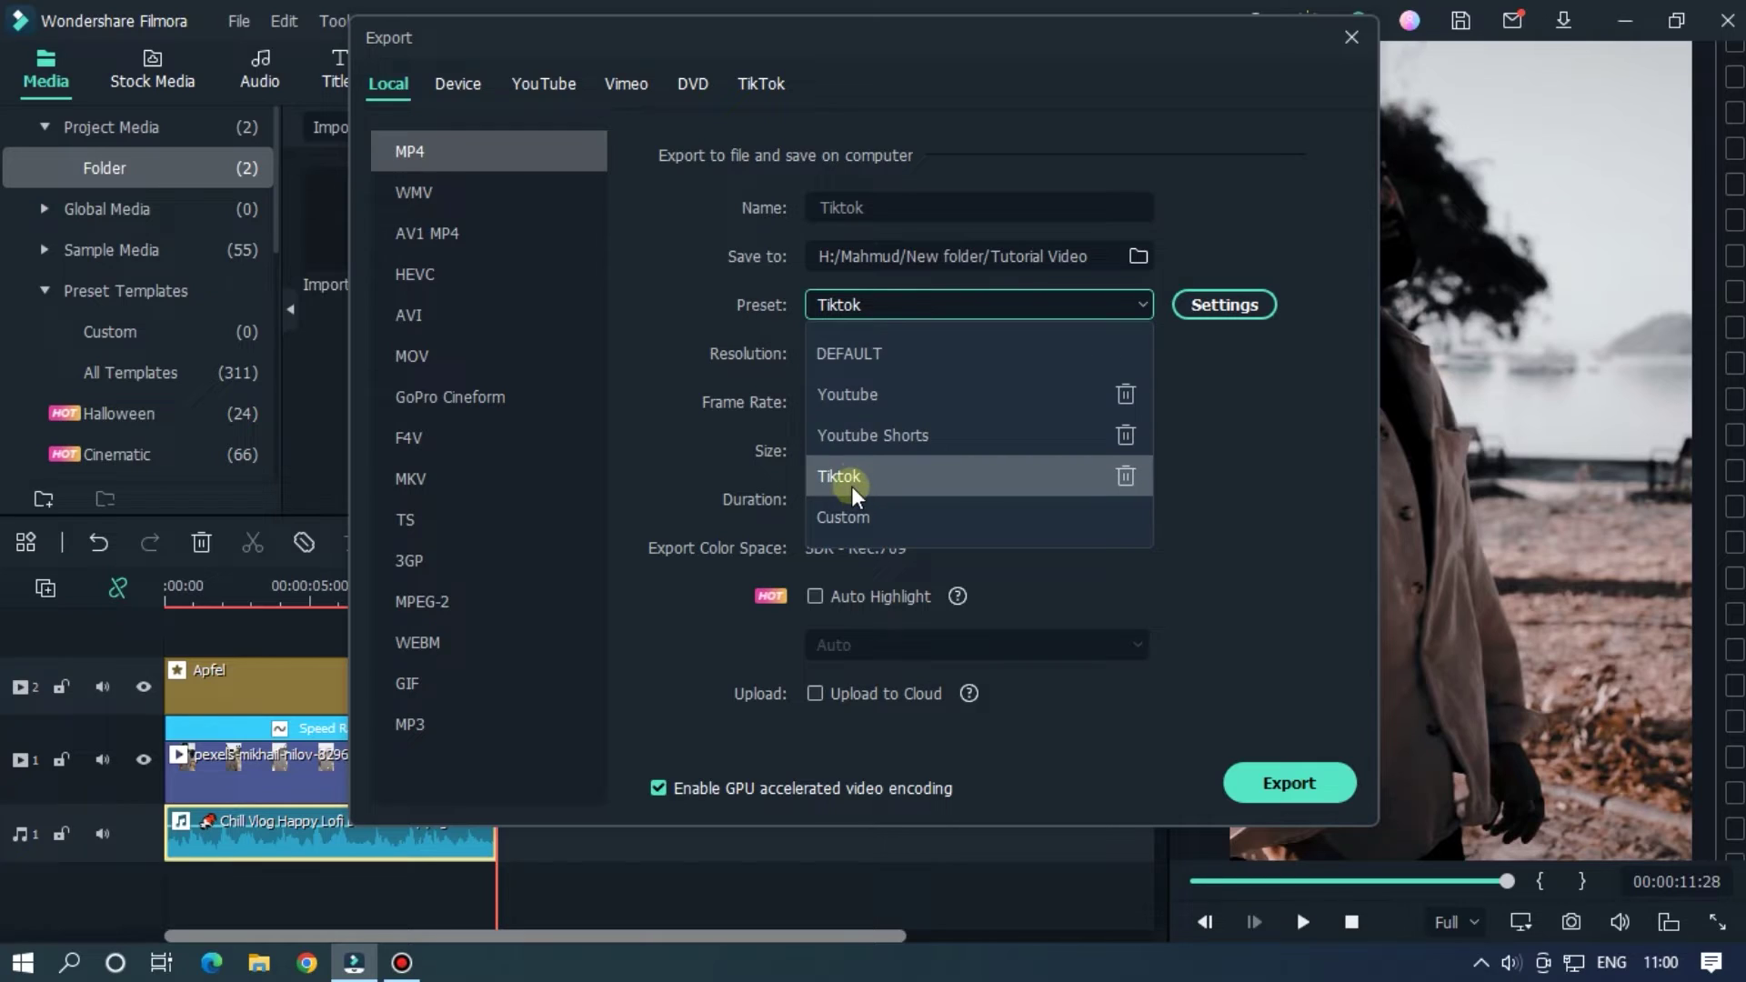
{"action": "left_click", "coordinate": [978, 474]}
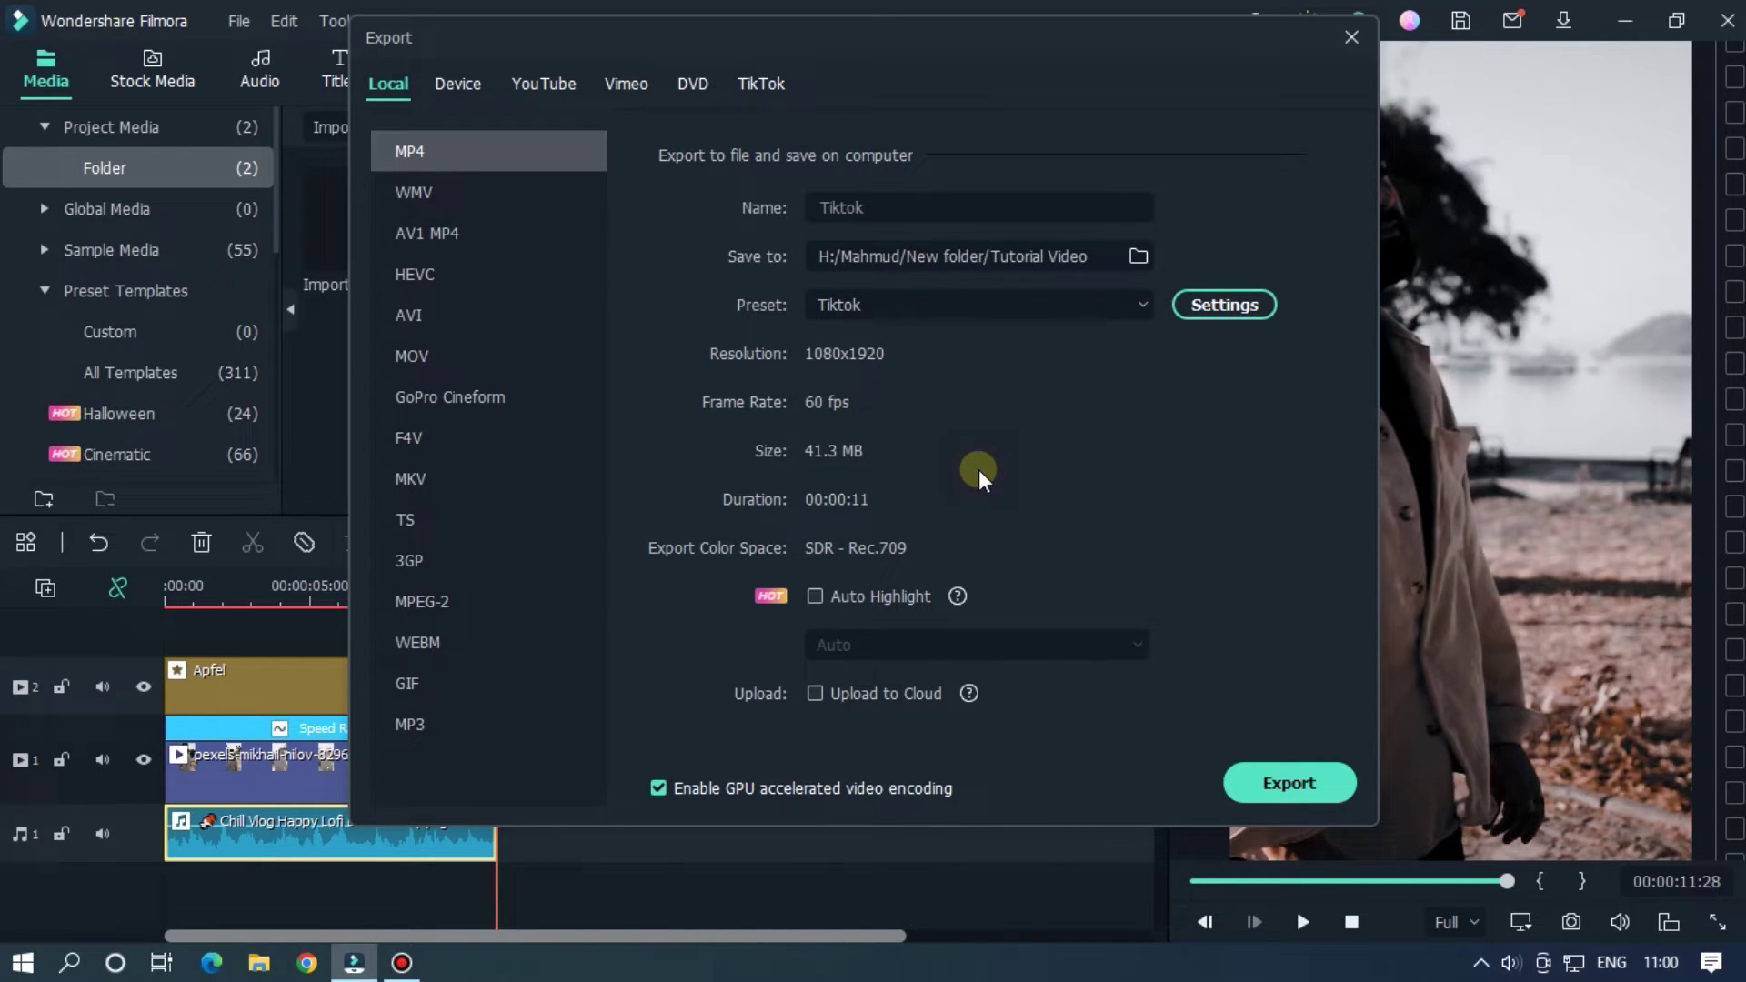
{"action": "left_click", "coordinate": [1346, 40]}
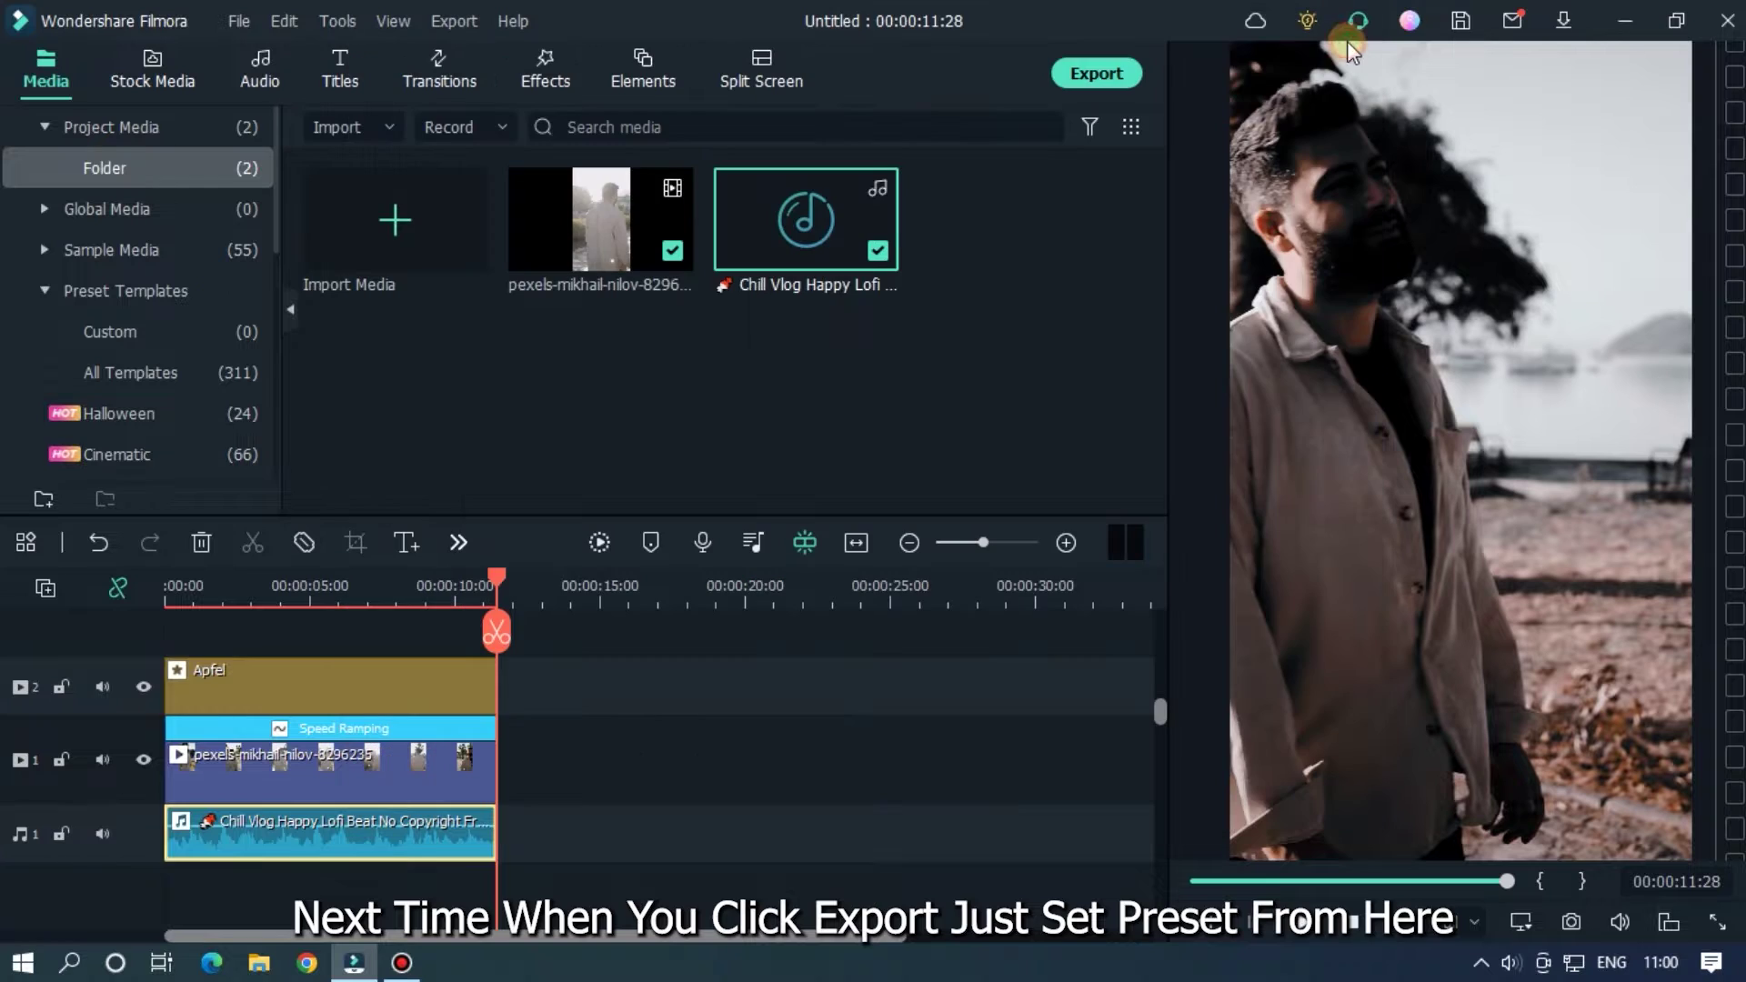
{"action": "left_click", "coordinate": [1102, 85]}
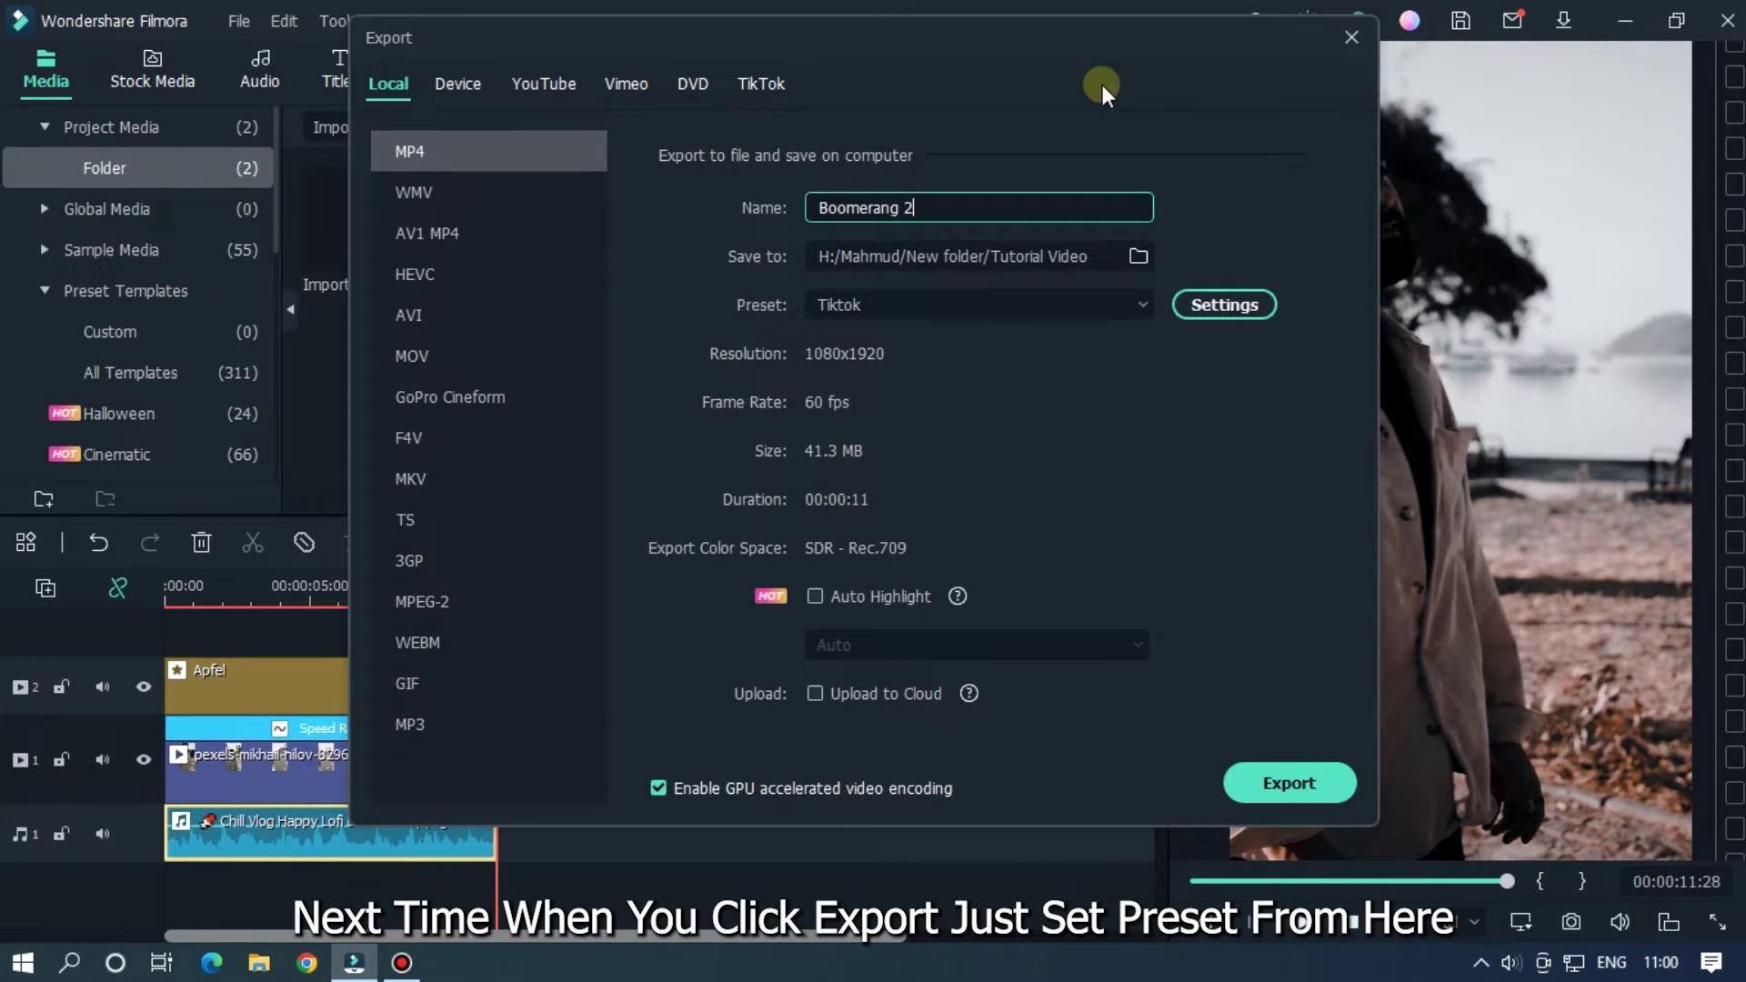
{"action": "left_click", "coordinate": [935, 307]}
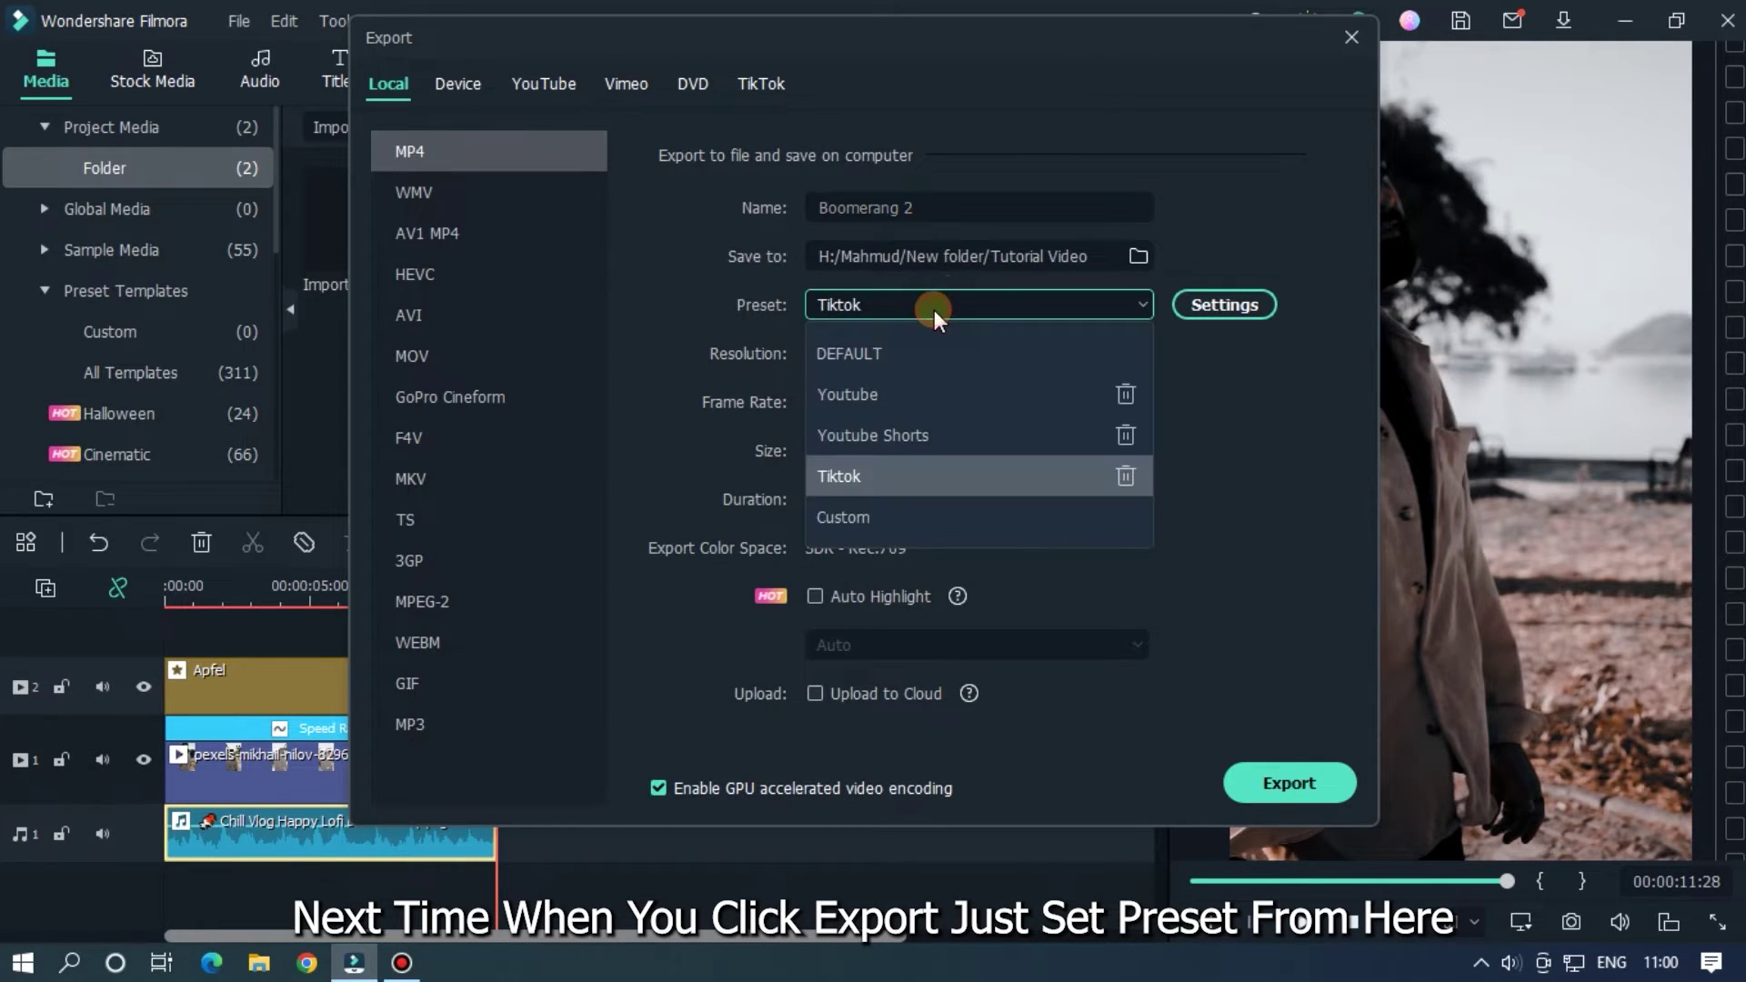
{"action": "left_click", "coordinate": [958, 474]}
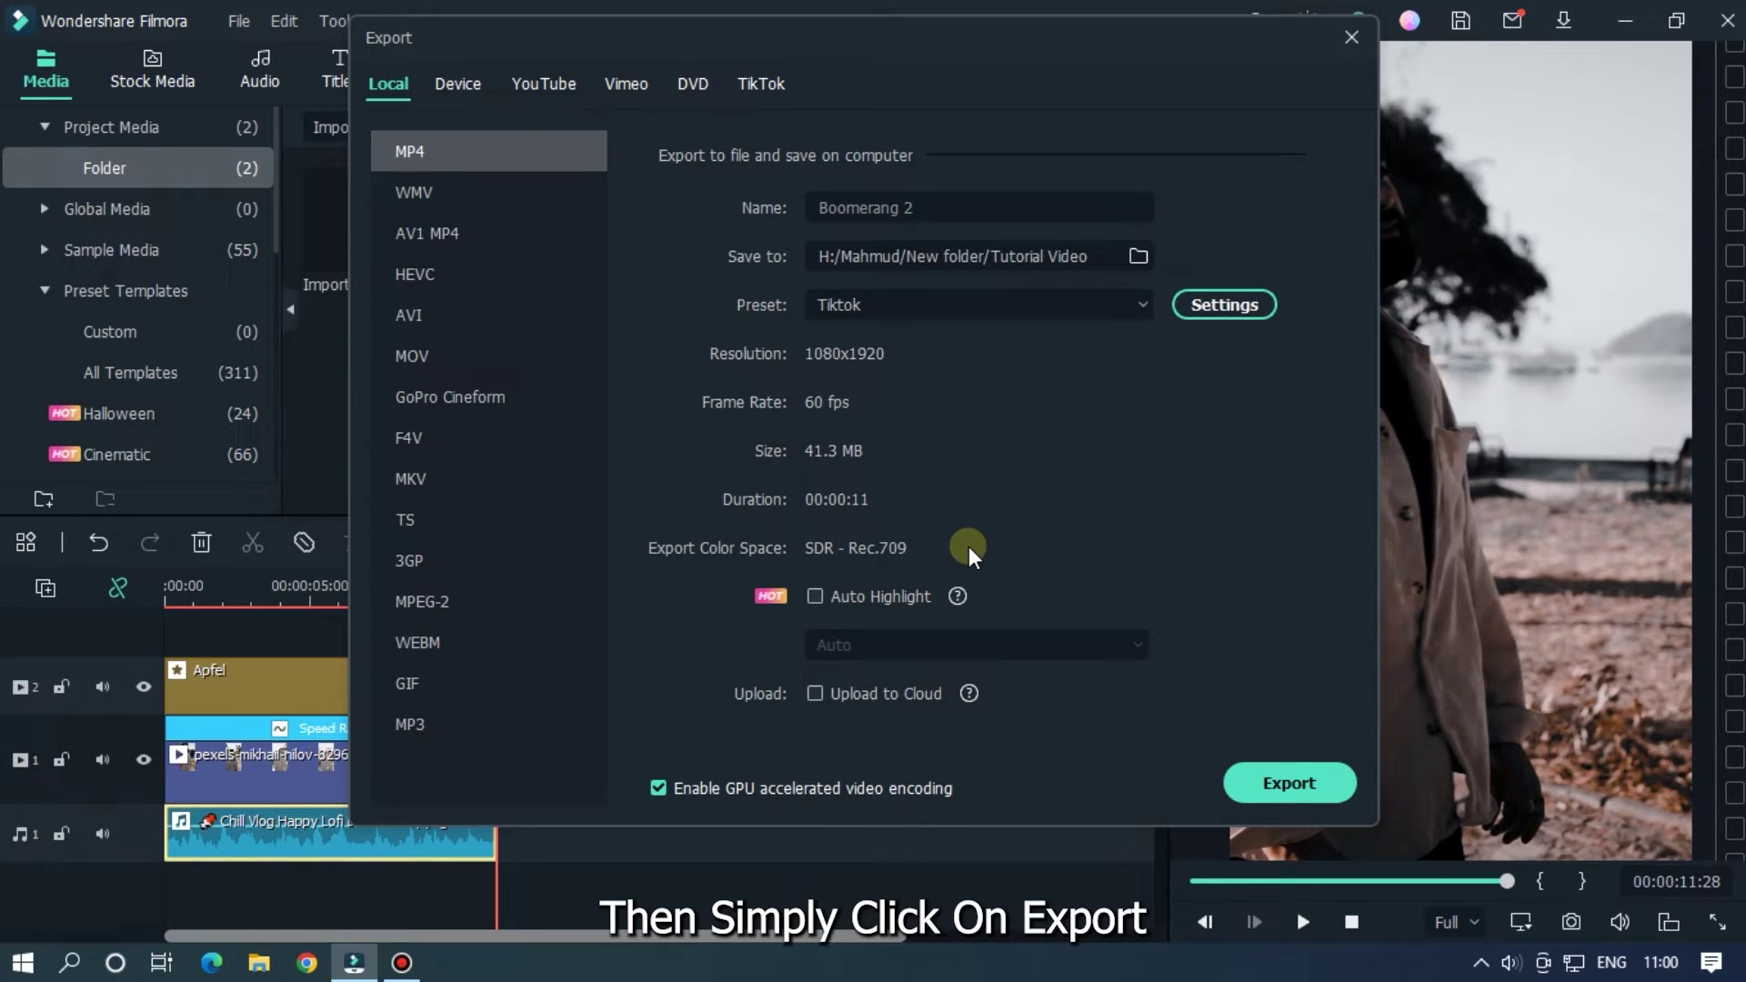
Step: Begin rendering Boomerang 2-1.mp4 from the Export dialog
{"action": "left_click", "coordinate": [1277, 773]}
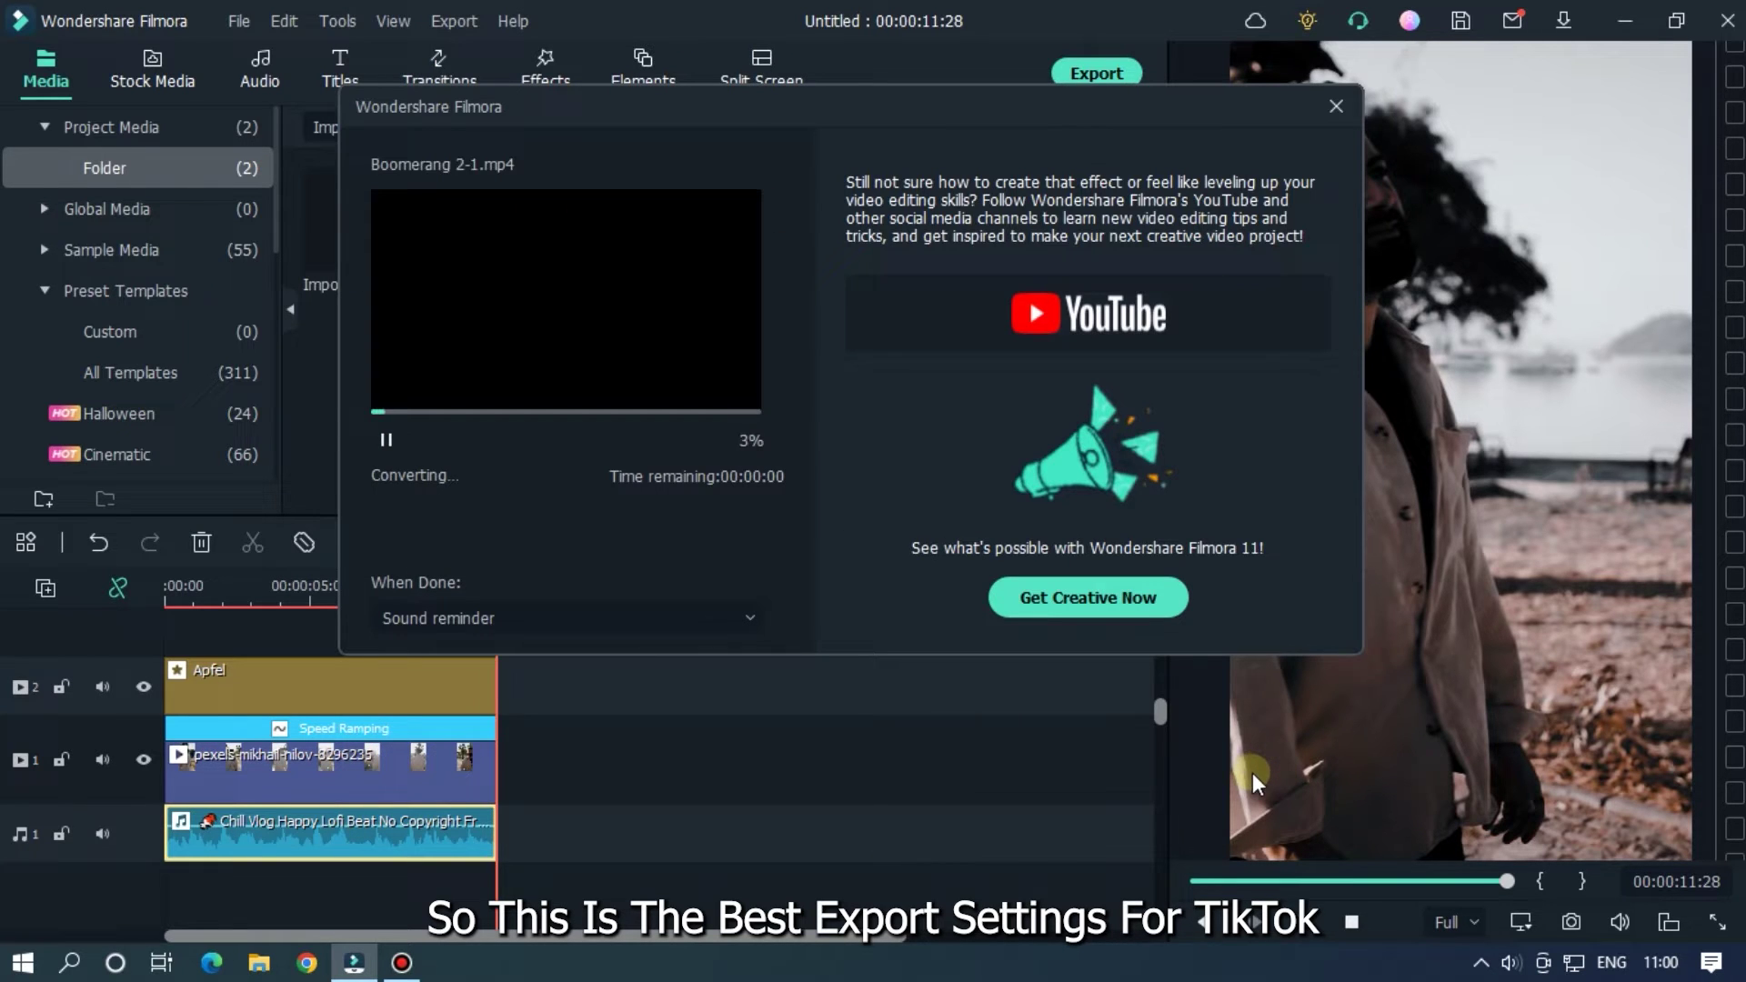